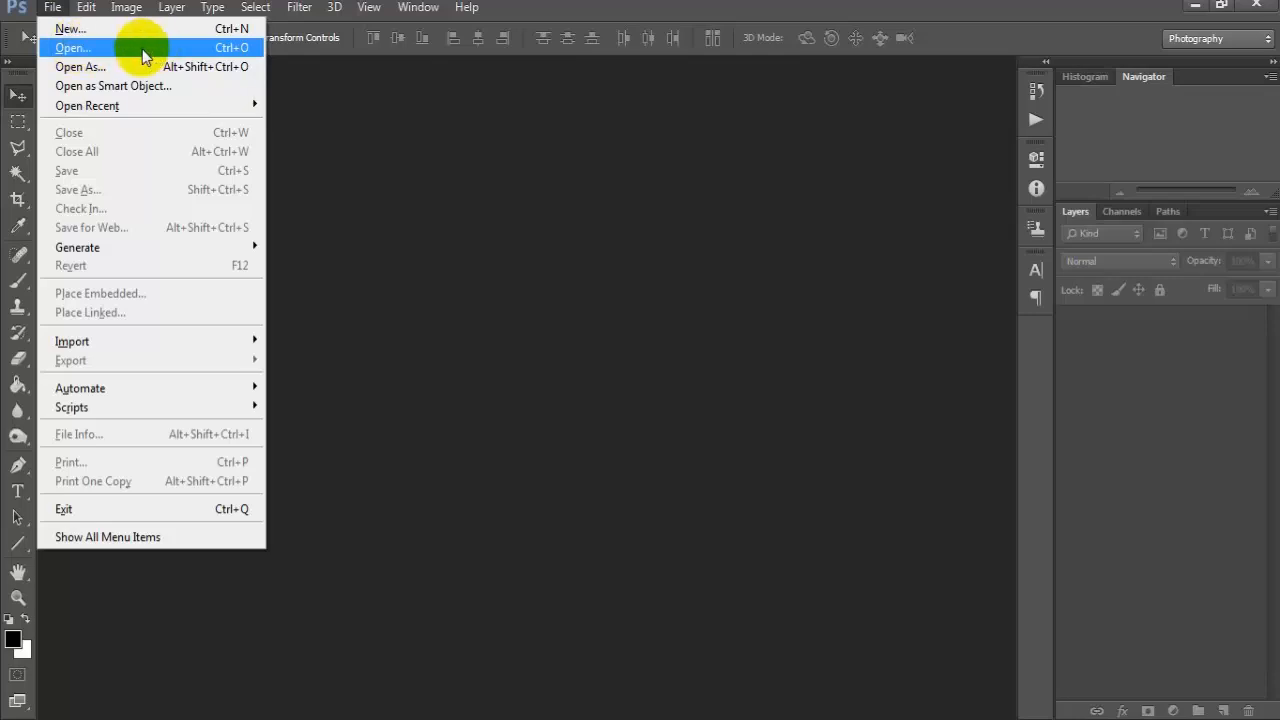
# Open beautiful-blurred-background-buildings-2027132 and duplicate its background layer
pyautogui.click(127, 48)
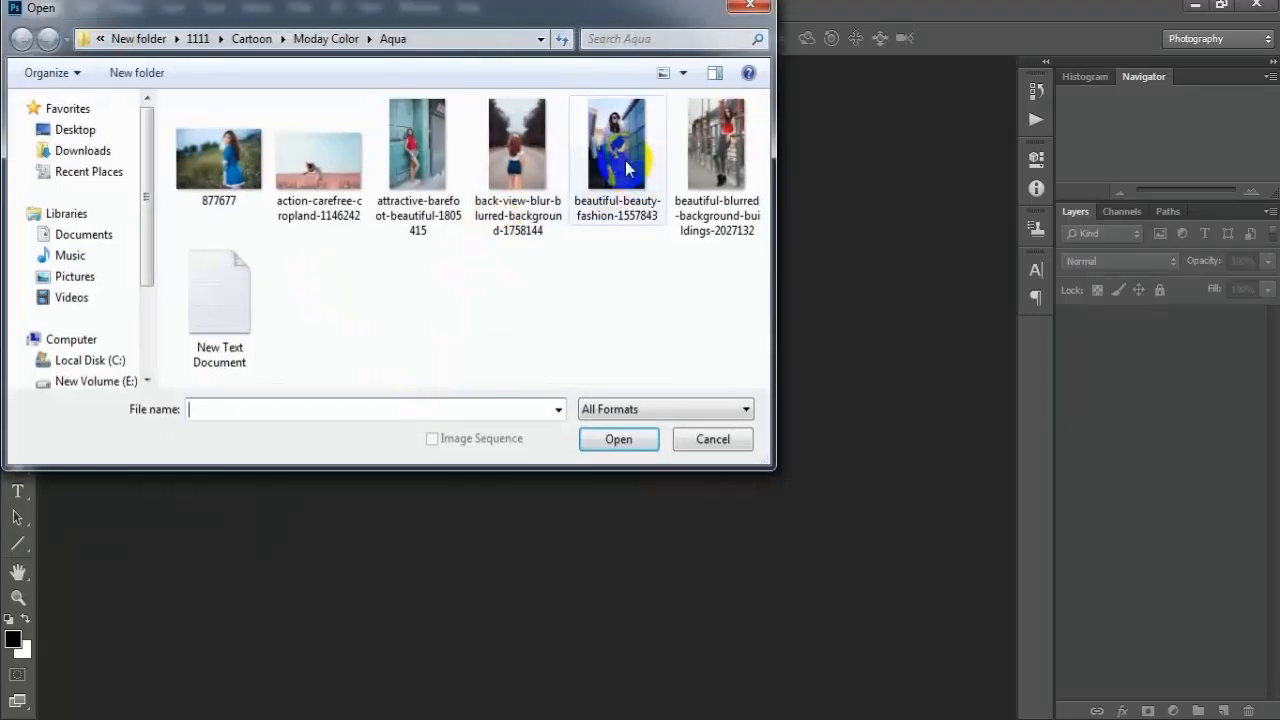
pyautogui.click(690, 165)
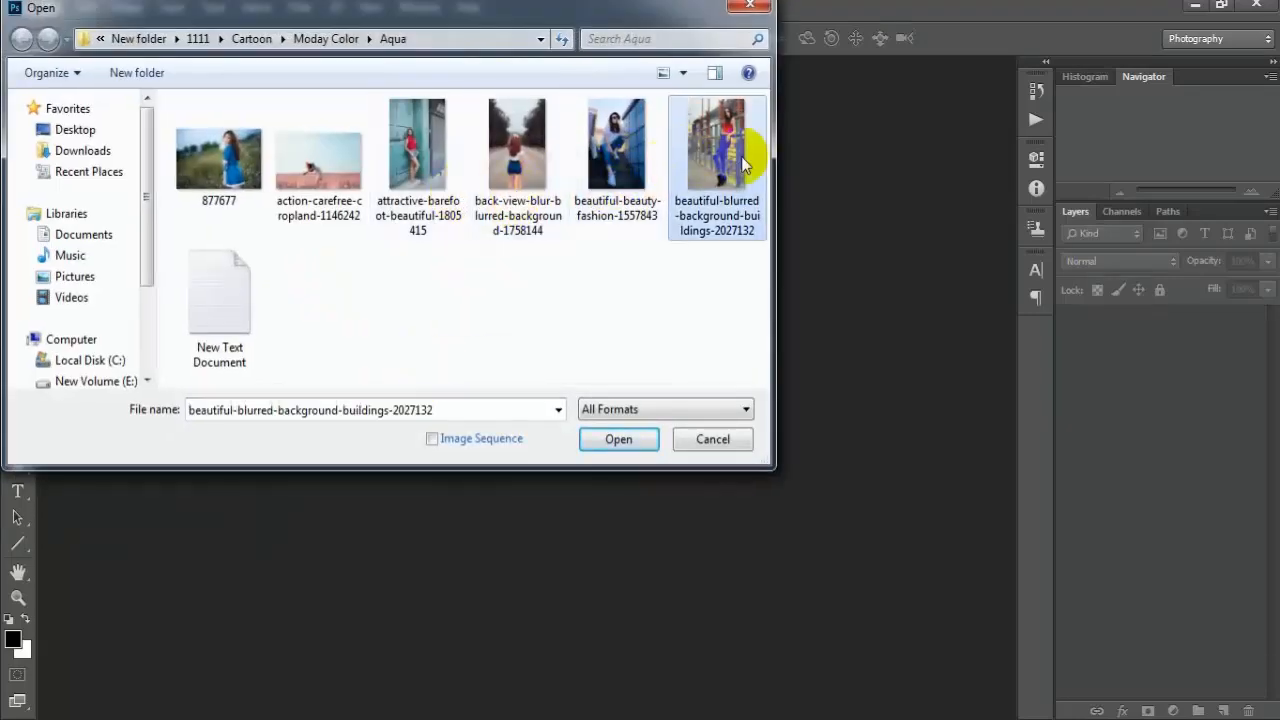
pyautogui.click(605, 440)
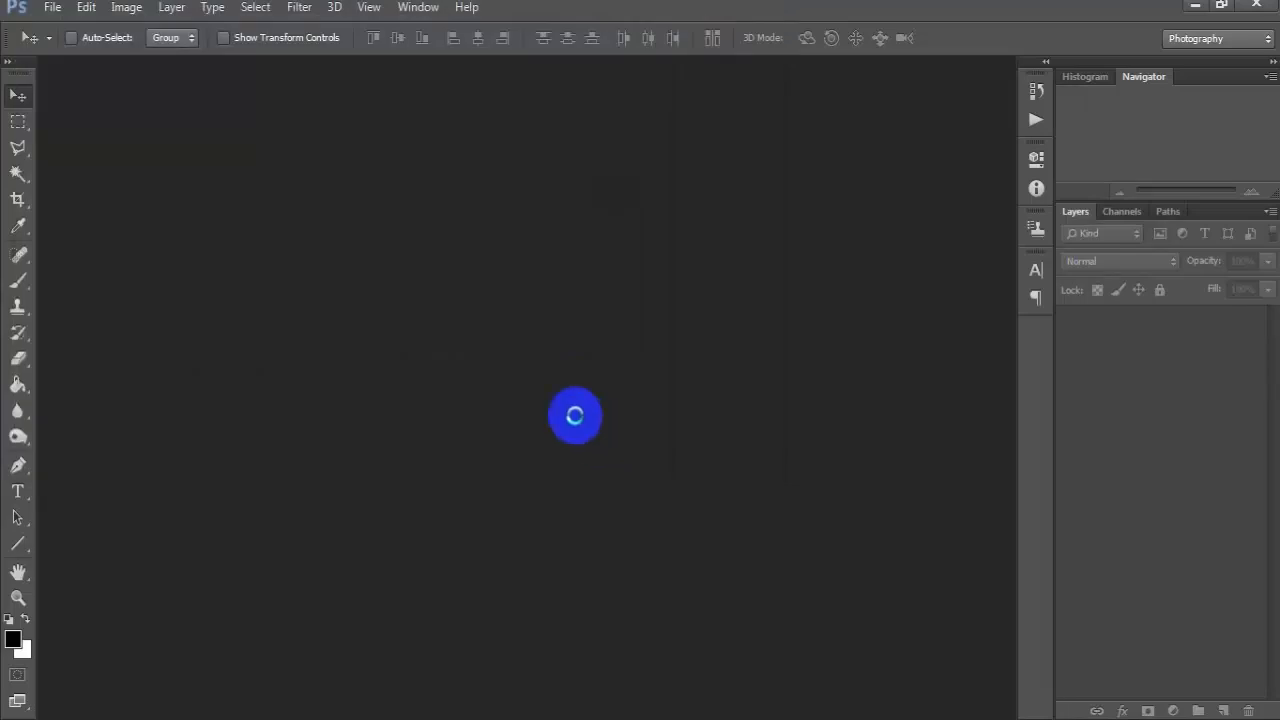
pyautogui.moveTo(189, 76); pyautogui.dragTo(434, 66)
pyautogui.hotkey('ctrl', 'j')
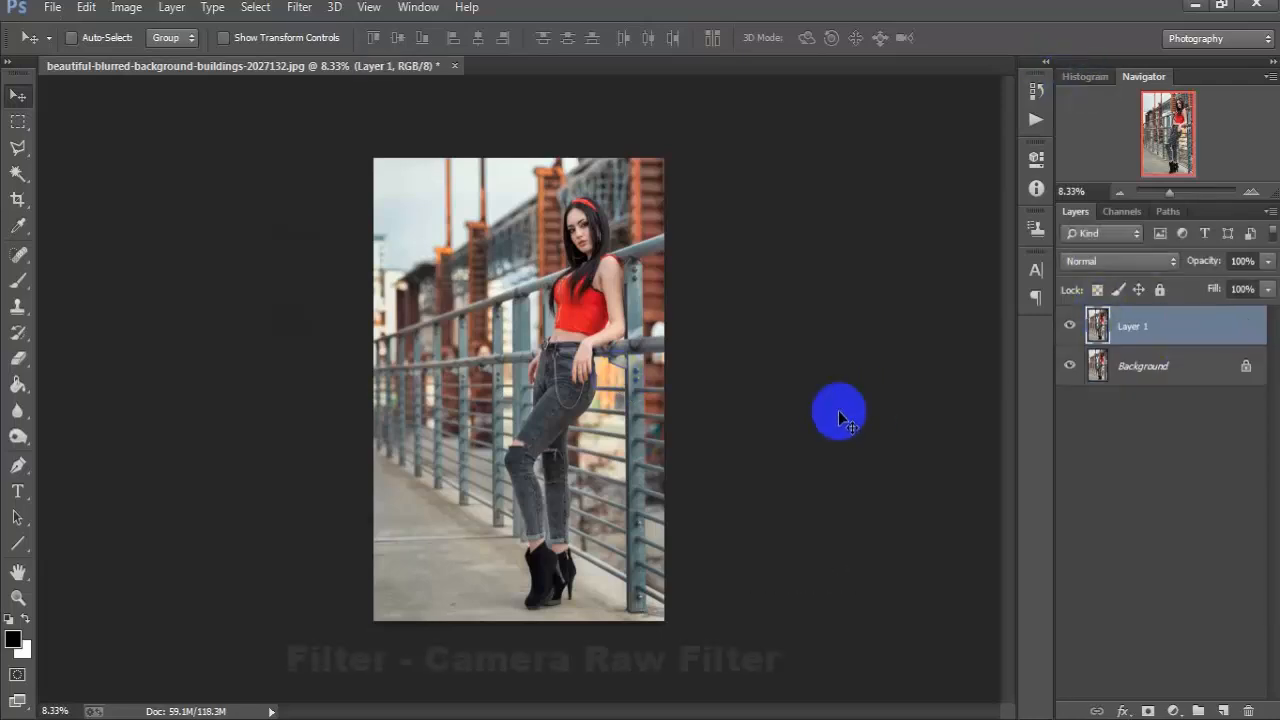
# Start the Camera Raw Filter on the duplicate layer and set the Camera Calibration Red Primary to hue +100 and saturation -50
pyautogui.click(299, 8)
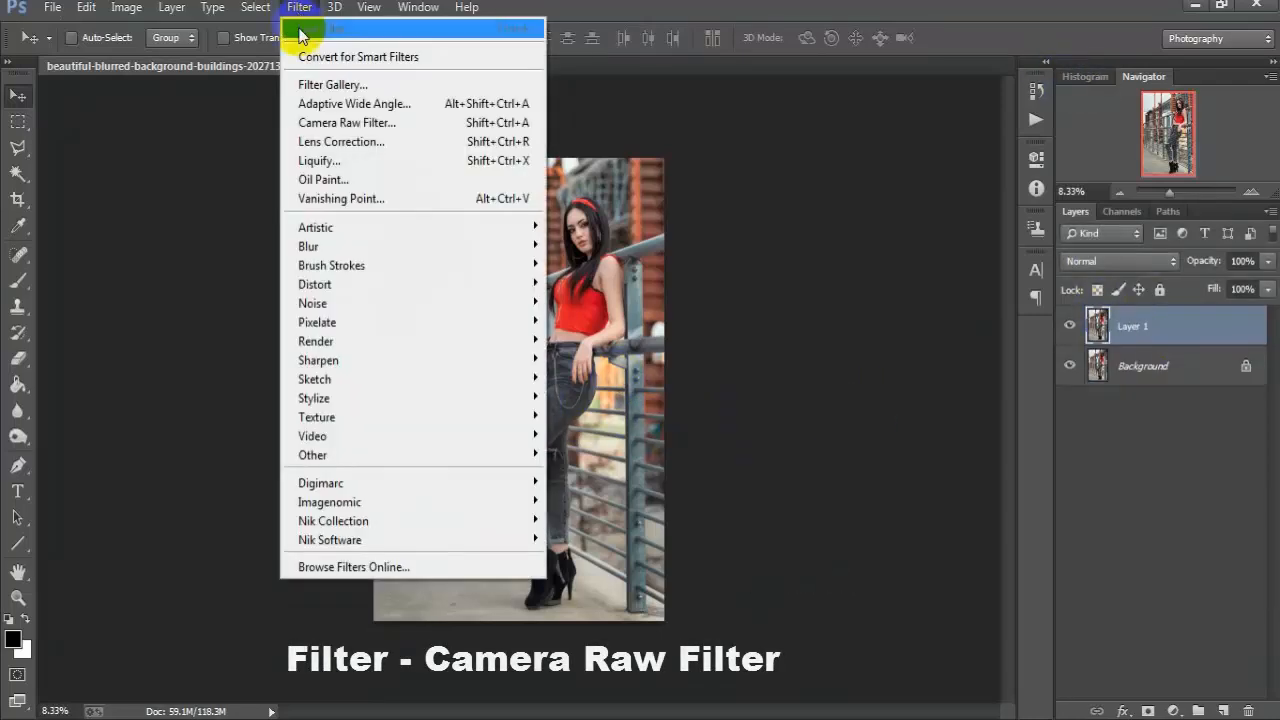
pyautogui.click(432, 122)
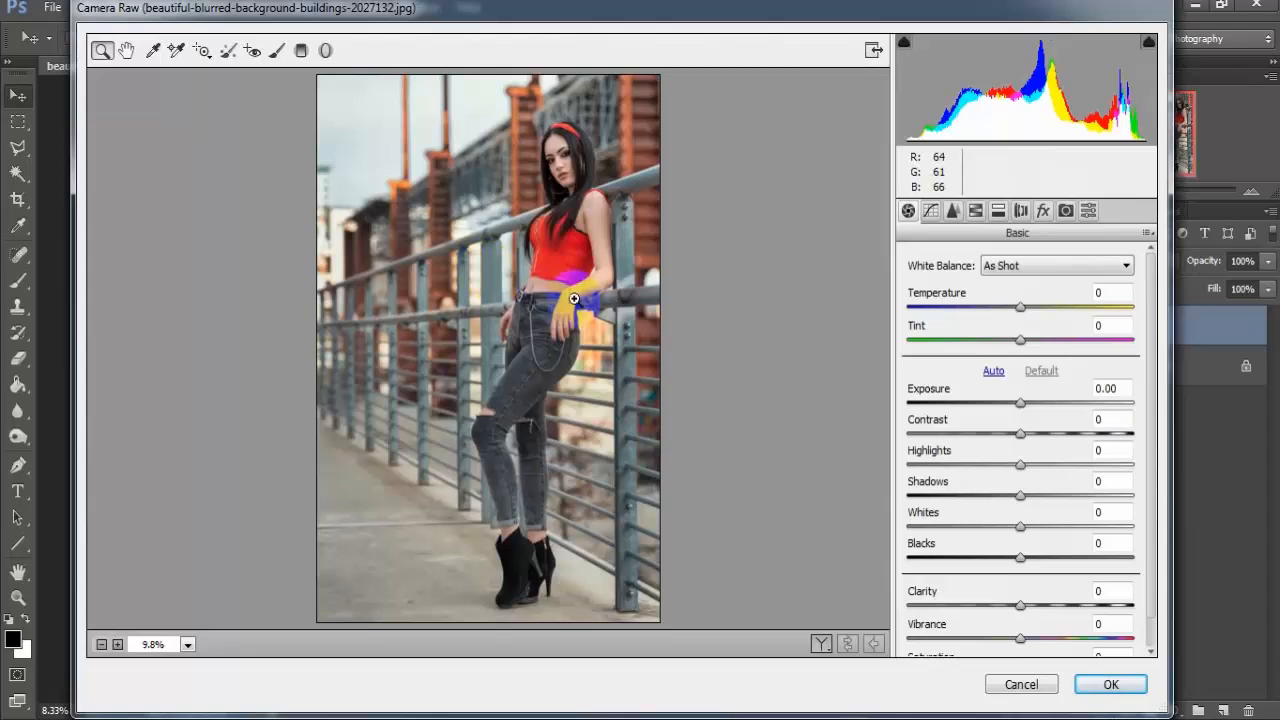
pyautogui.click(1066, 212)
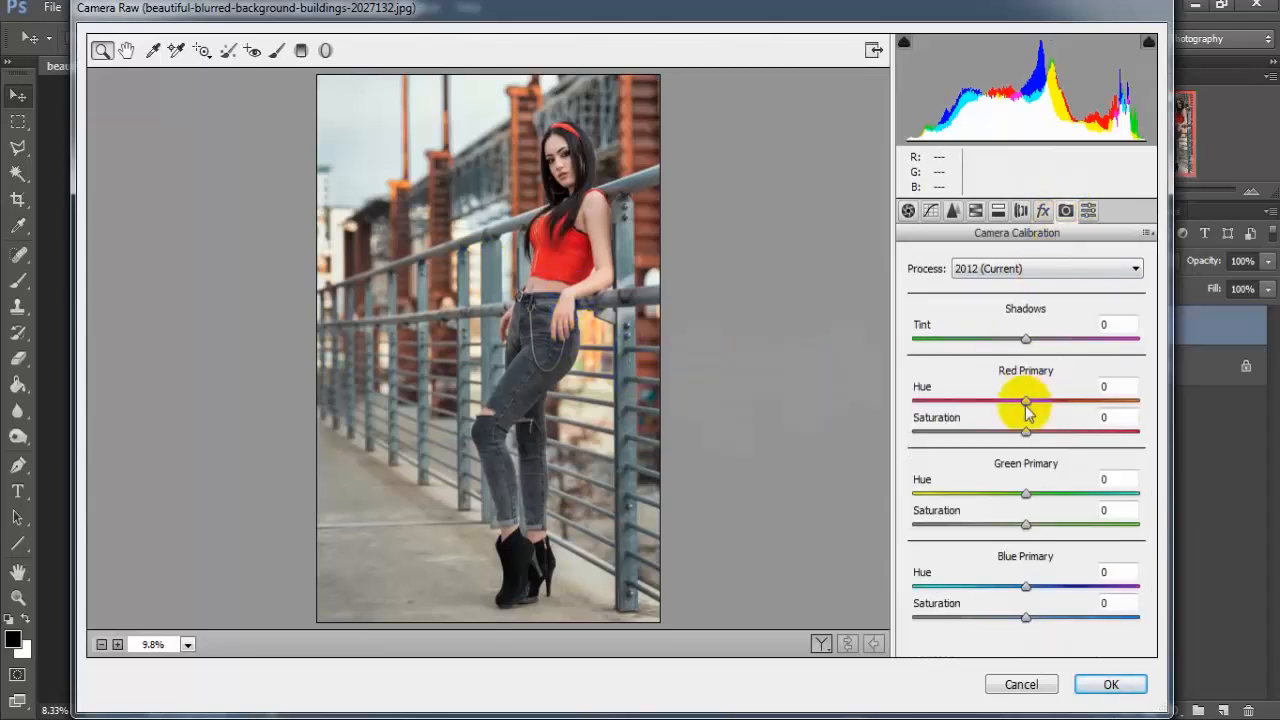
pyautogui.moveTo(1025, 401); pyautogui.dragTo(1143, 400)
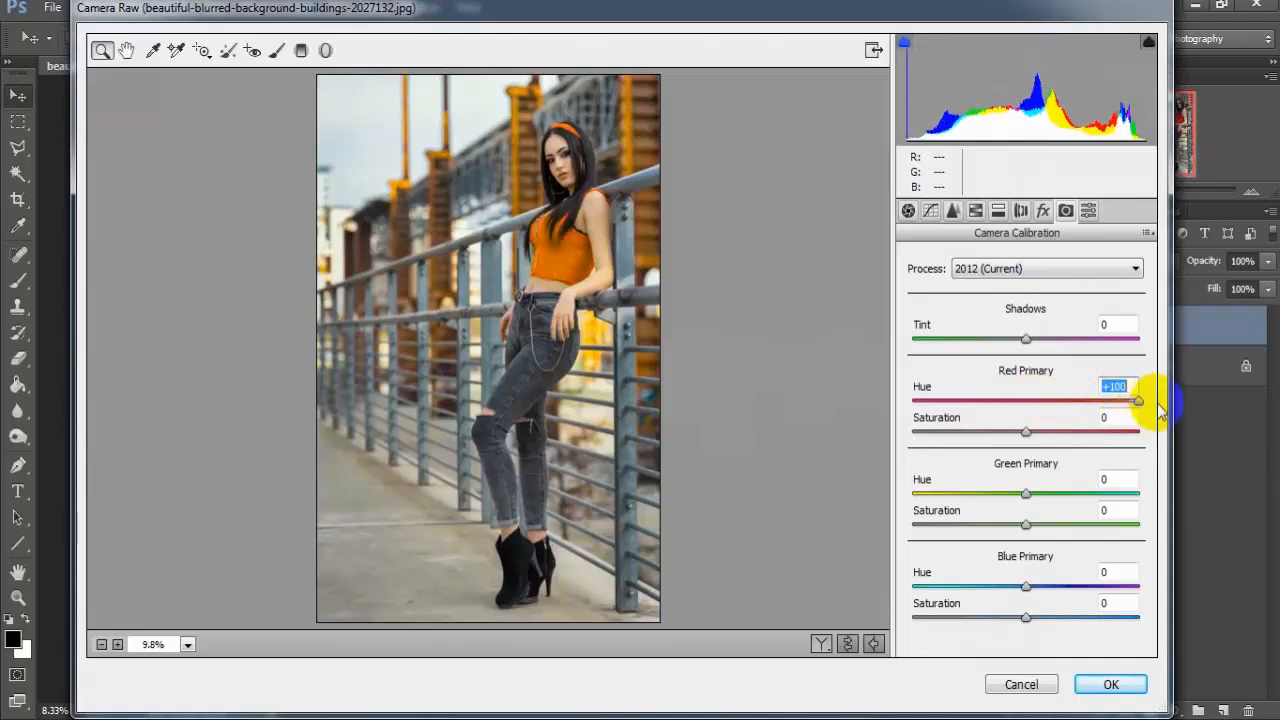
pyautogui.moveTo(1025, 431); pyautogui.dragTo(969, 435)
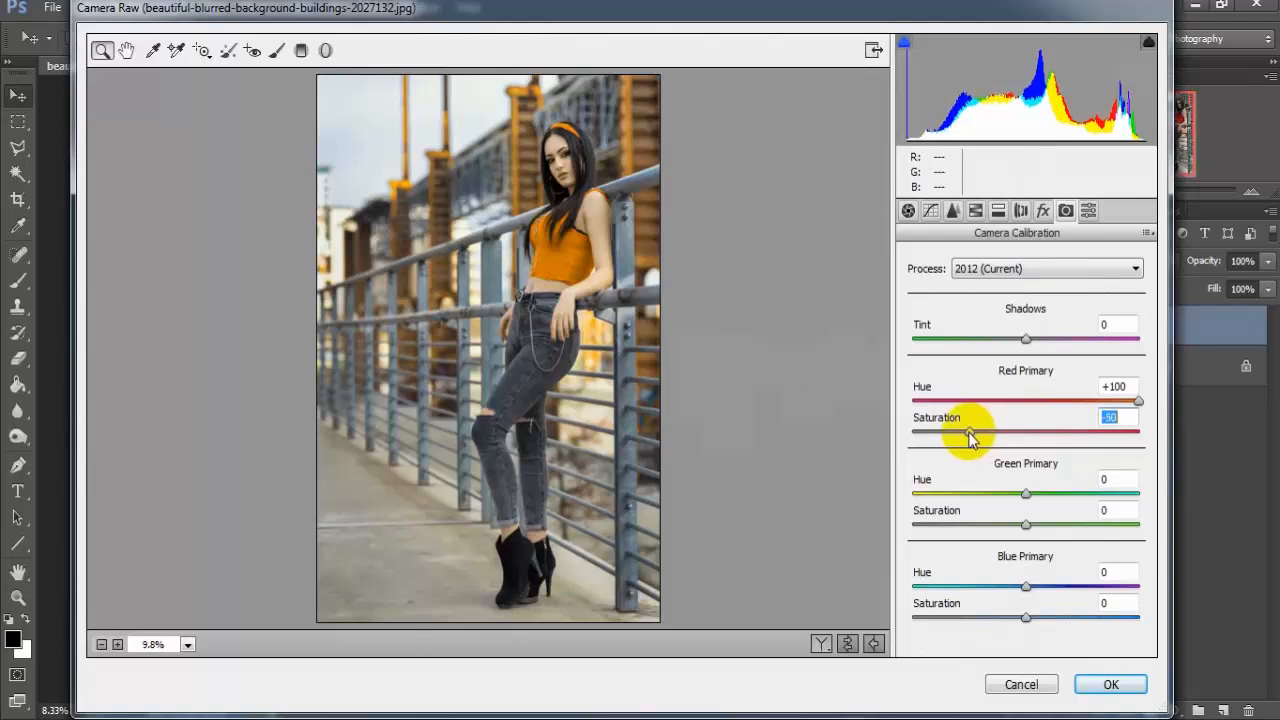
# Set the Green Primary to hue +100, saturation -50, and the Blue Primary to hue -100, saturation +50
pyautogui.moveTo(1027, 500); pyautogui.dragTo(1146, 506)
pyautogui.moveTo(1025, 524); pyautogui.dragTo(975, 527)
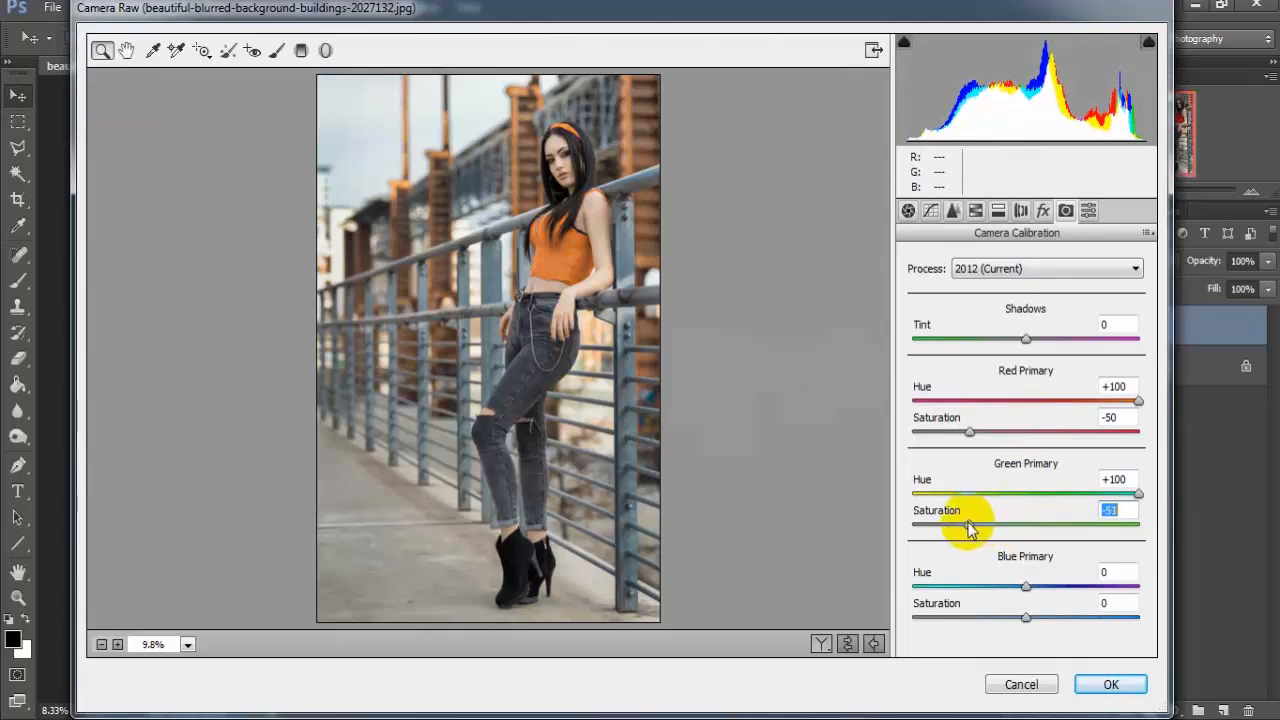
pyautogui.moveTo(969, 529); pyautogui.dragTo(972, 530)
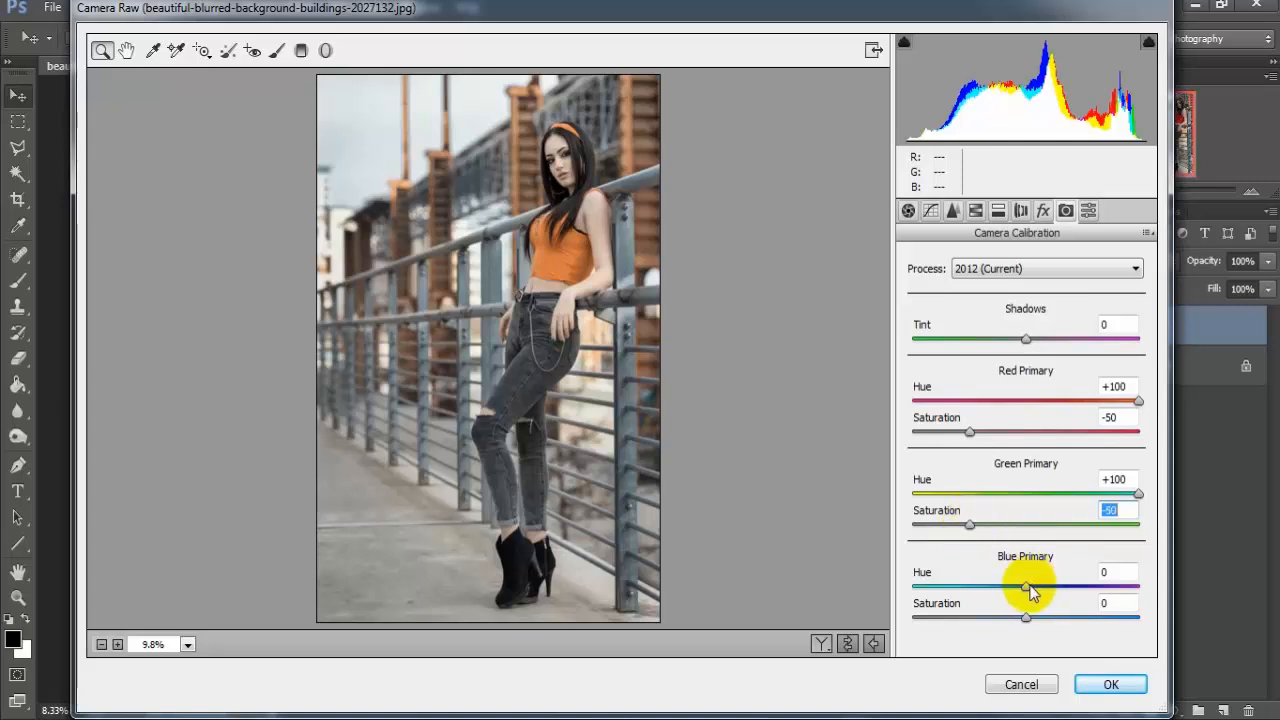
pyautogui.moveTo(1025, 586); pyautogui.dragTo(900, 598)
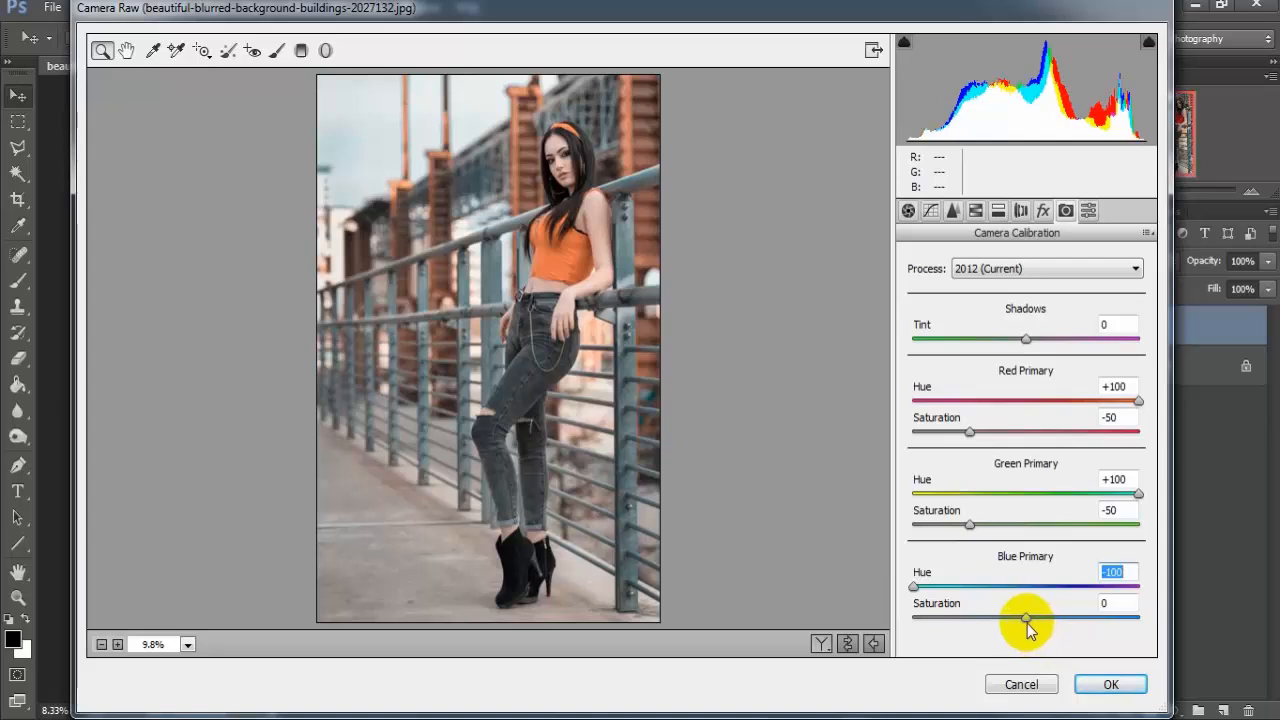
pyautogui.moveTo(1027, 623); pyautogui.dragTo(1087, 628)
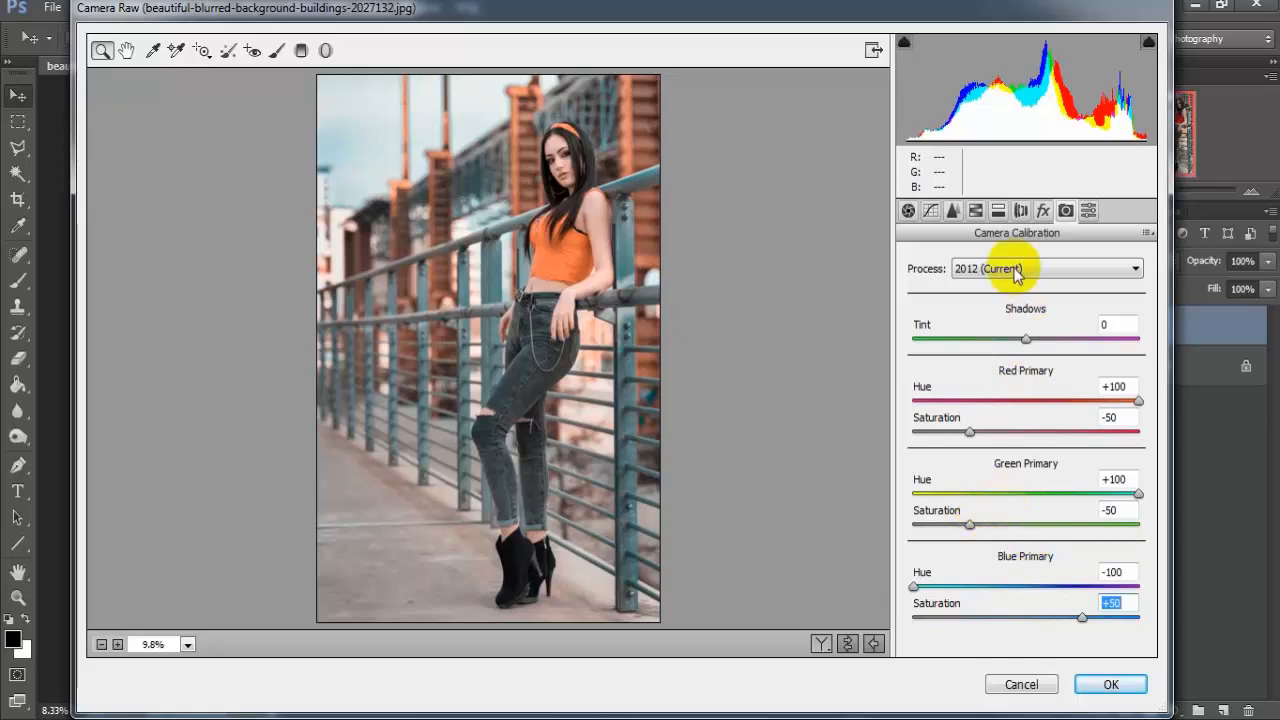
# In the HSL adjustments, set saturation to -20 for Oranges and -75 for Yellows, Greens, Purples and Magentas
pyautogui.click(975, 212)
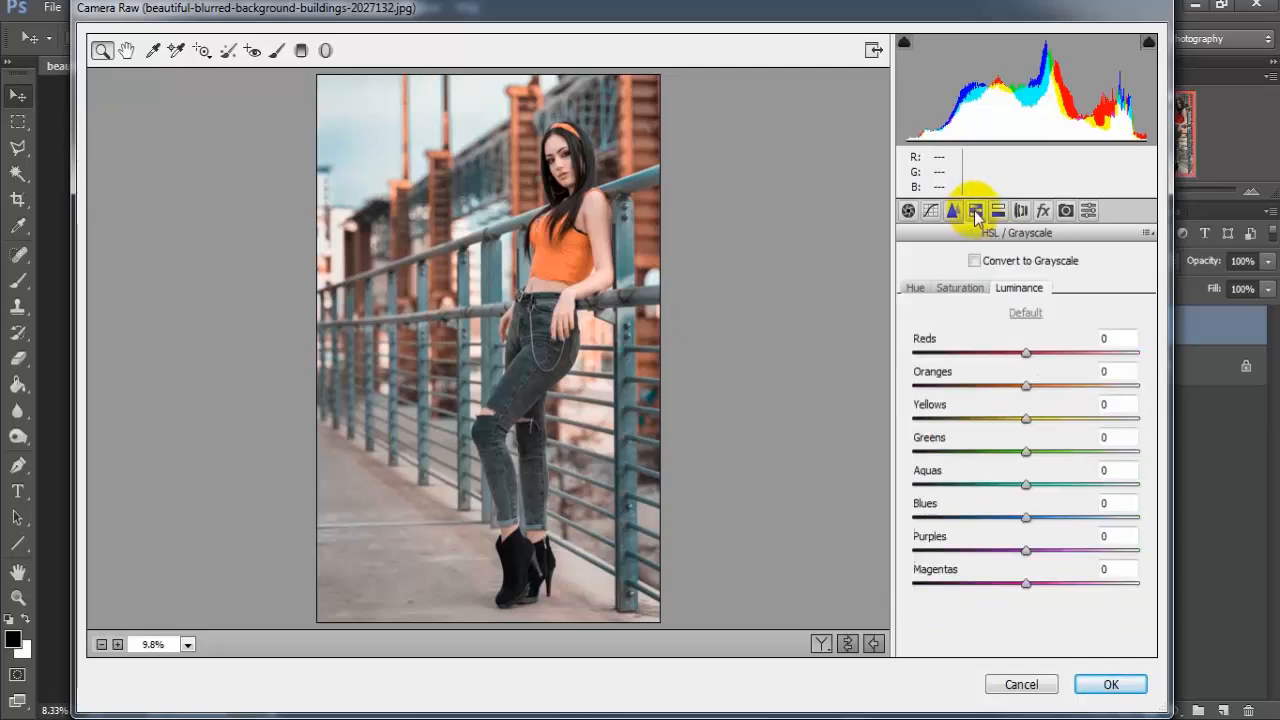
pyautogui.click(964, 289)
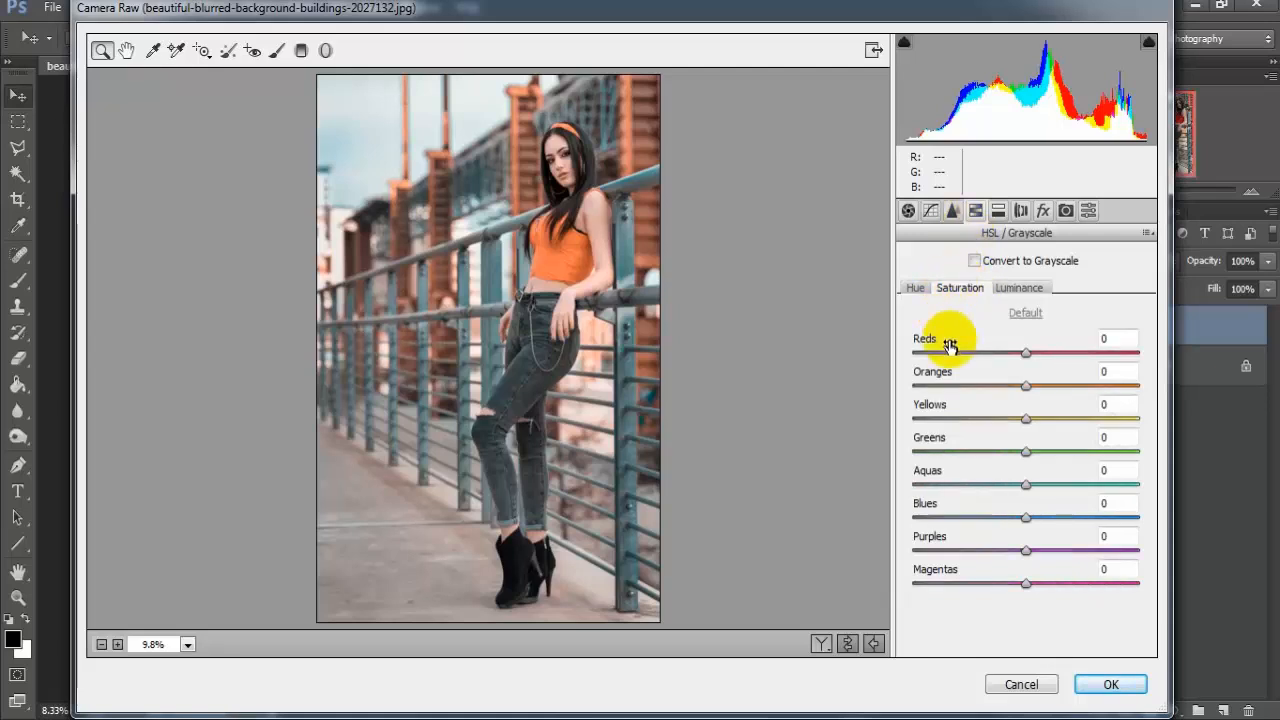
pyautogui.moveTo(1033, 392); pyautogui.dragTo(999, 394)
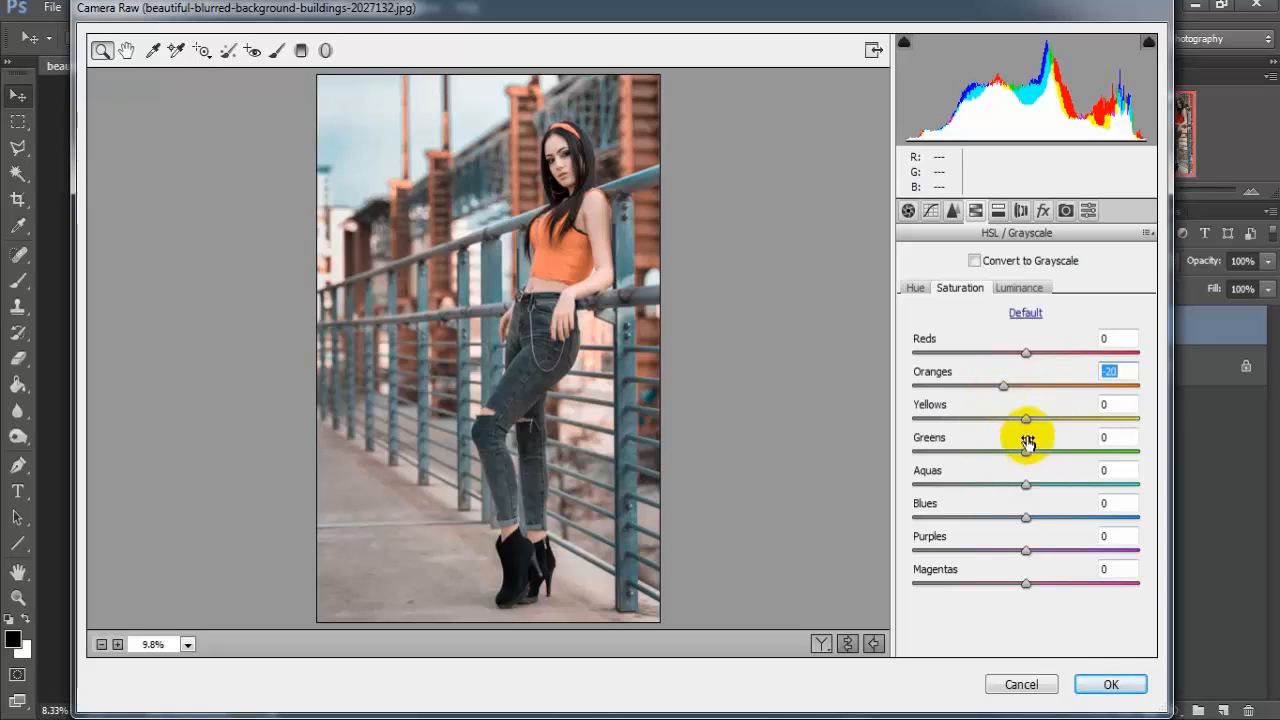
pyautogui.moveTo(1028, 424); pyautogui.dragTo(949, 424)
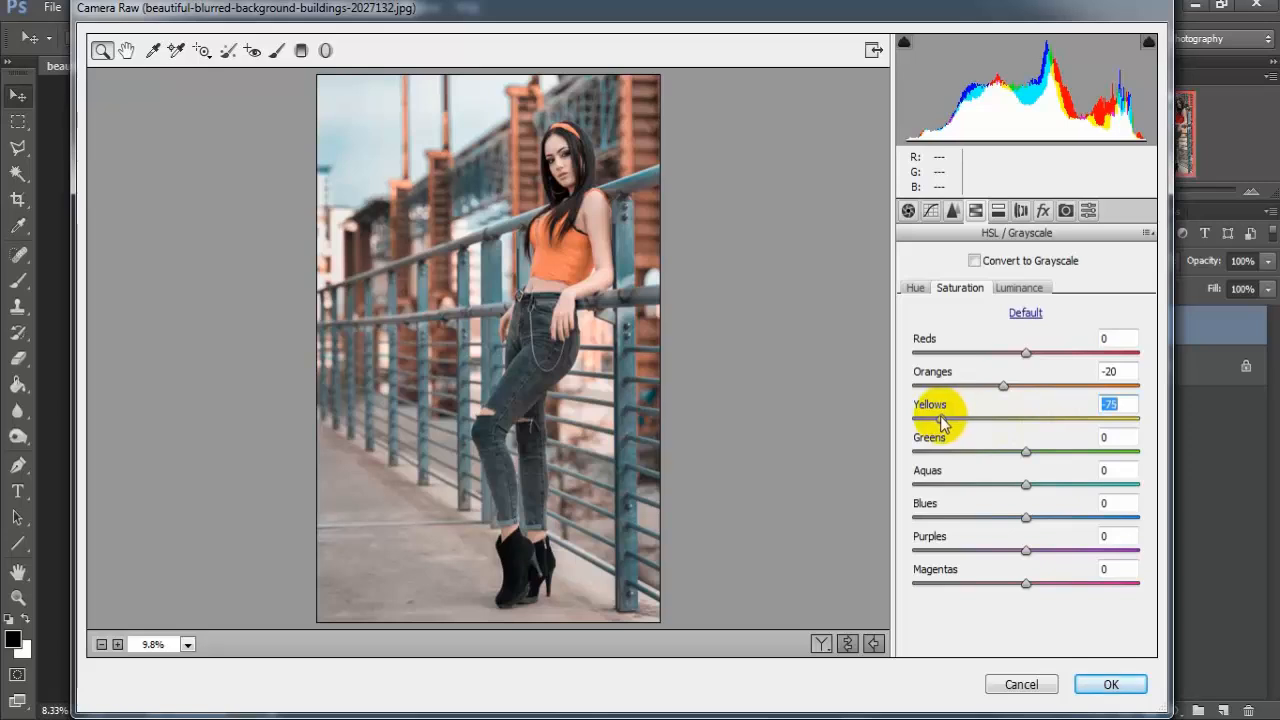
pyautogui.moveTo(1025, 451); pyautogui.dragTo(1019, 451)
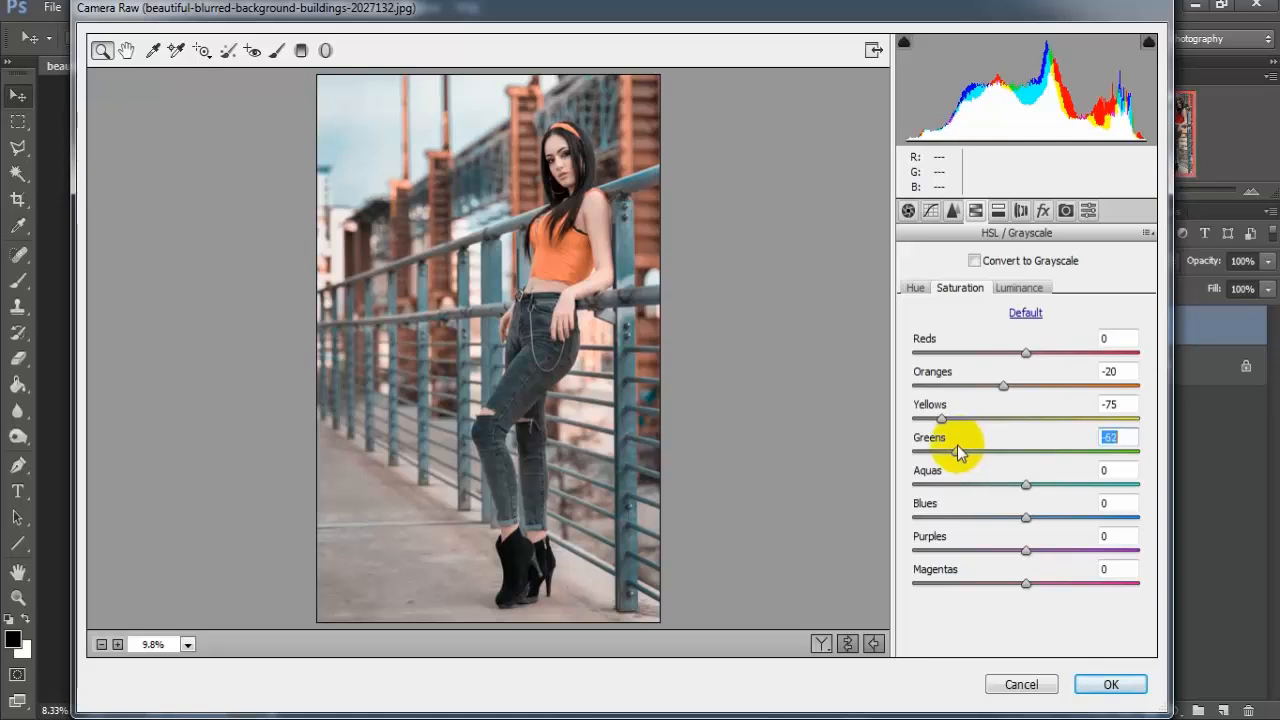
pyautogui.moveTo(957, 445); pyautogui.dragTo(950, 445)
pyautogui.moveTo(1025, 551); pyautogui.dragTo(947, 548)
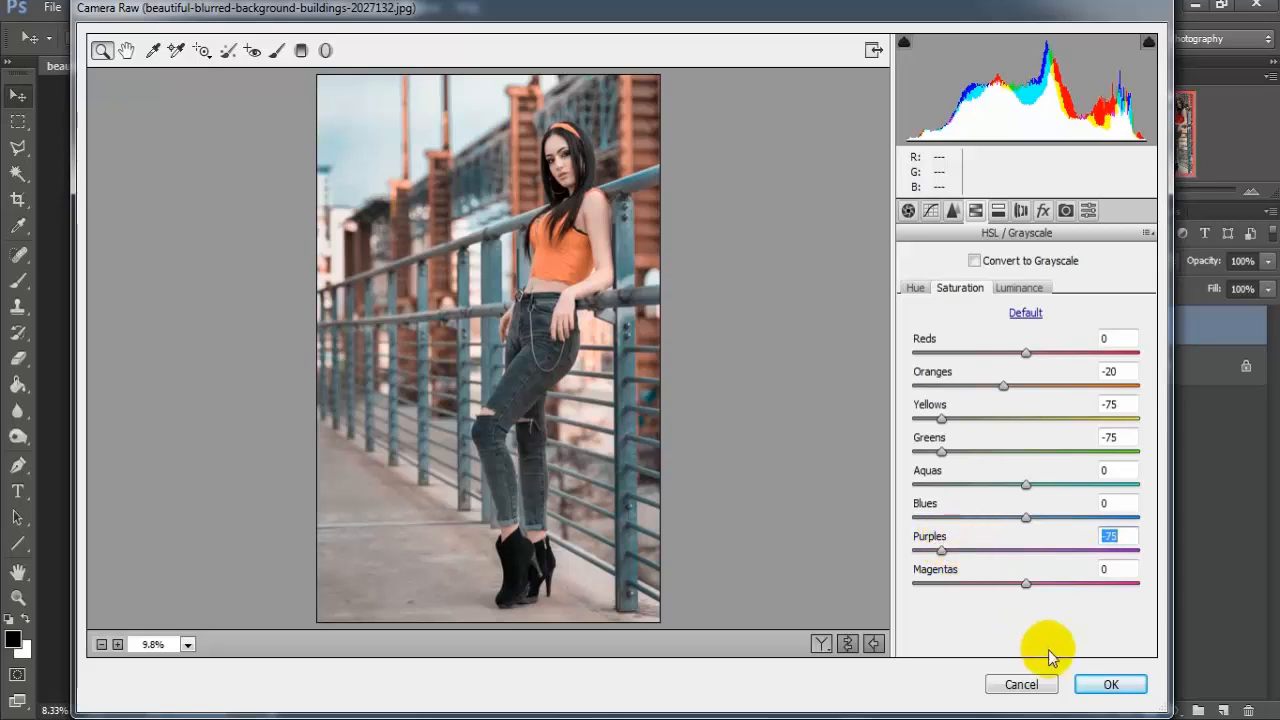
pyautogui.moveTo(1027, 586); pyautogui.dragTo(946, 590)
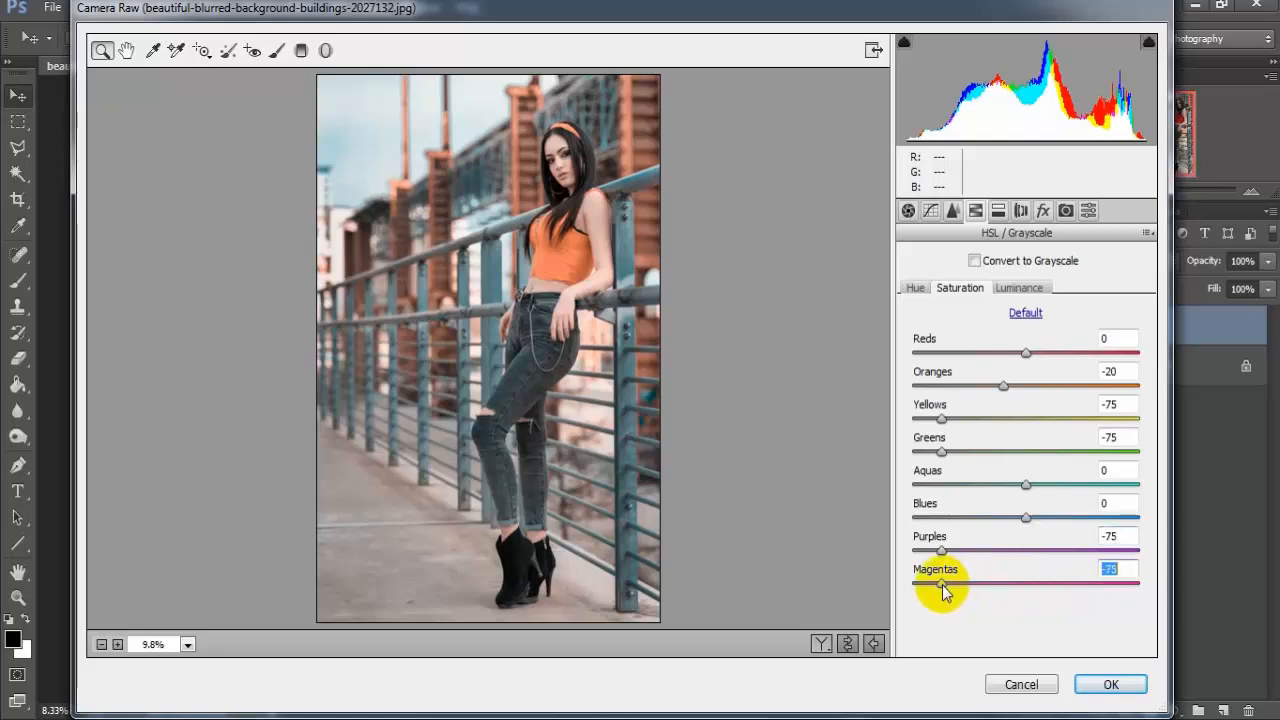
# Set the HSL luminance of both Reds and Oranges to -20
pyautogui.click(1019, 288)
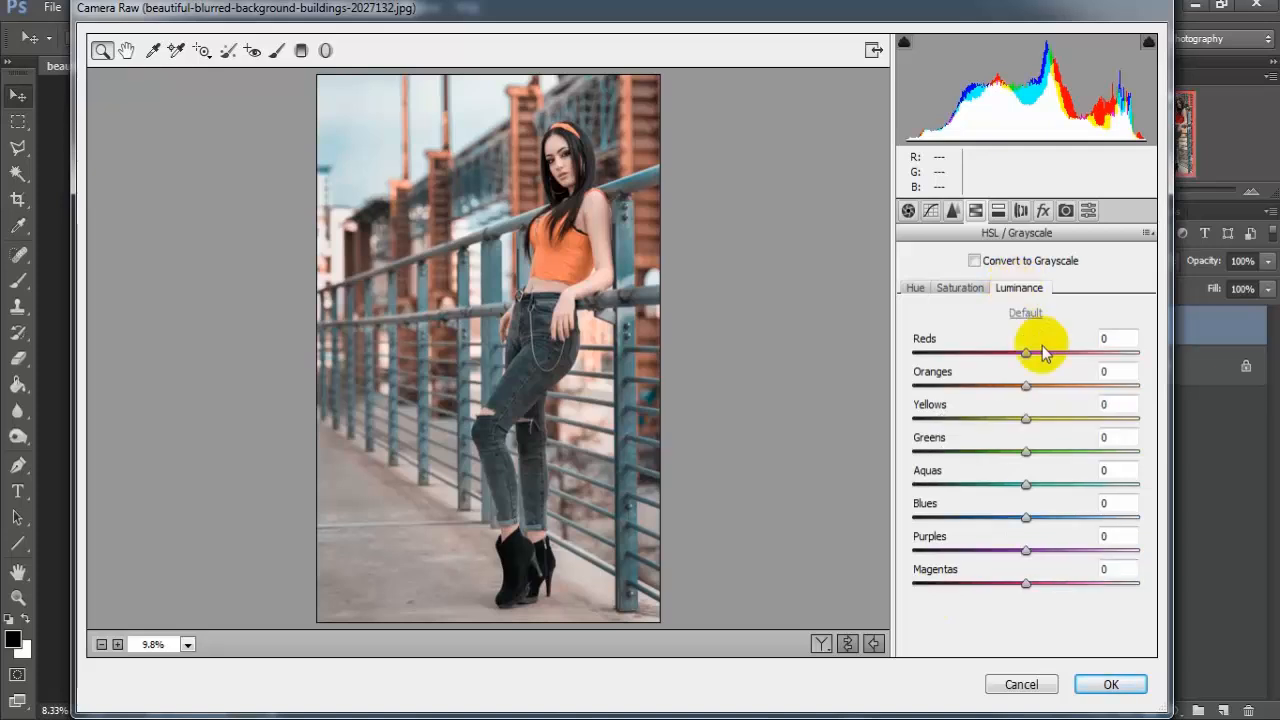
pyautogui.moveTo(1026, 354); pyautogui.dragTo(1000, 354)
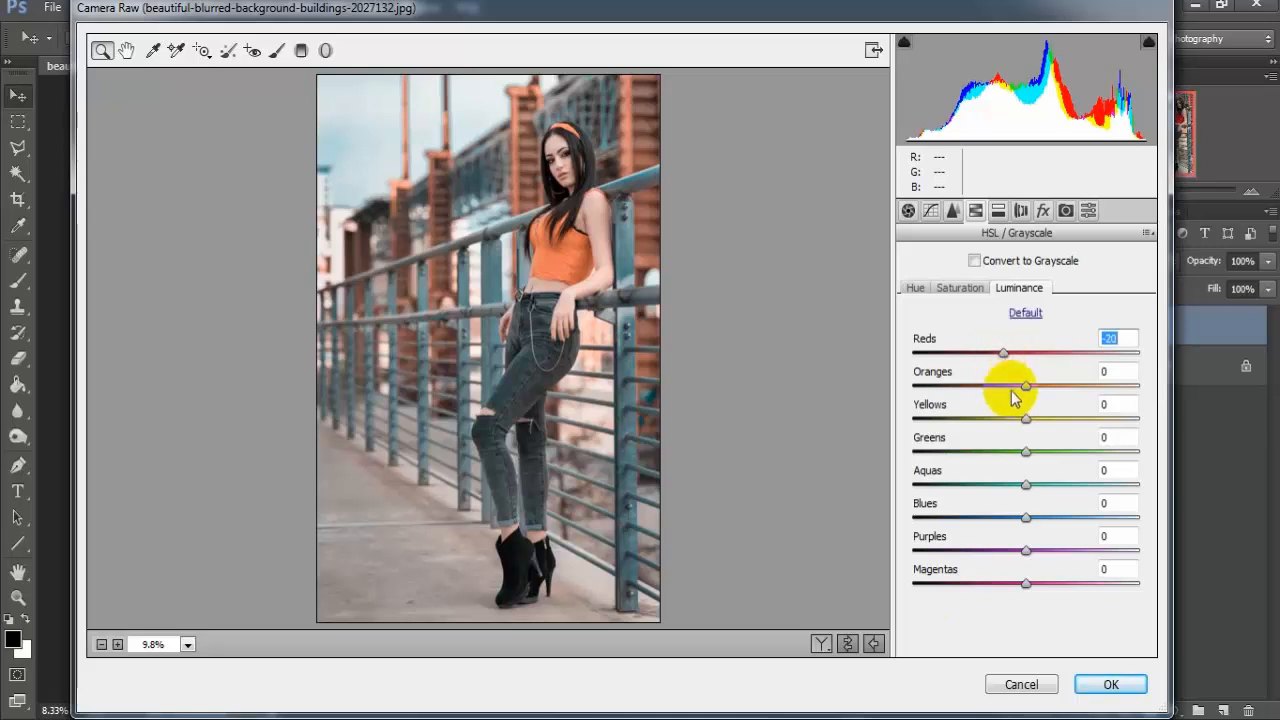
pyautogui.moveTo(1020, 386); pyautogui.dragTo(1005, 386)
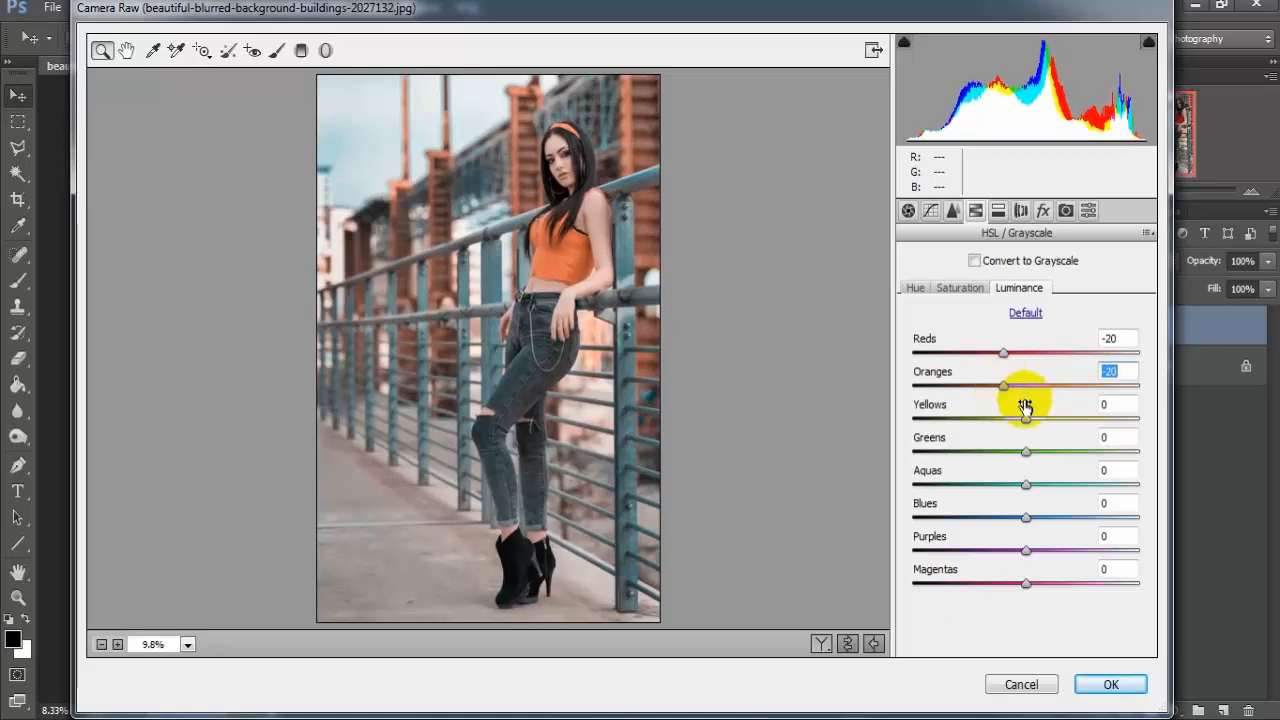
# In the Basic adjustments, set temperature to -7, contrast to +85, highlights to -12 and blacks to -10
pyautogui.click(908, 212)
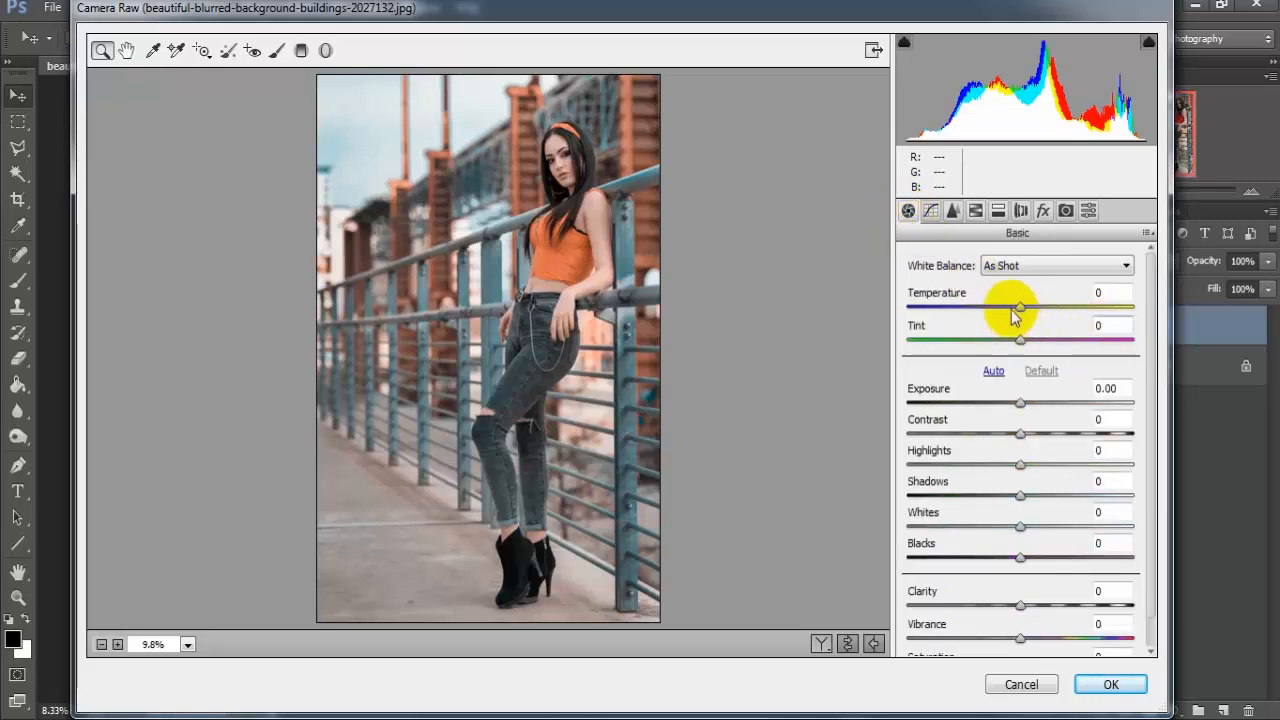
pyautogui.moveTo(1019, 310); pyautogui.dragTo(1012, 310)
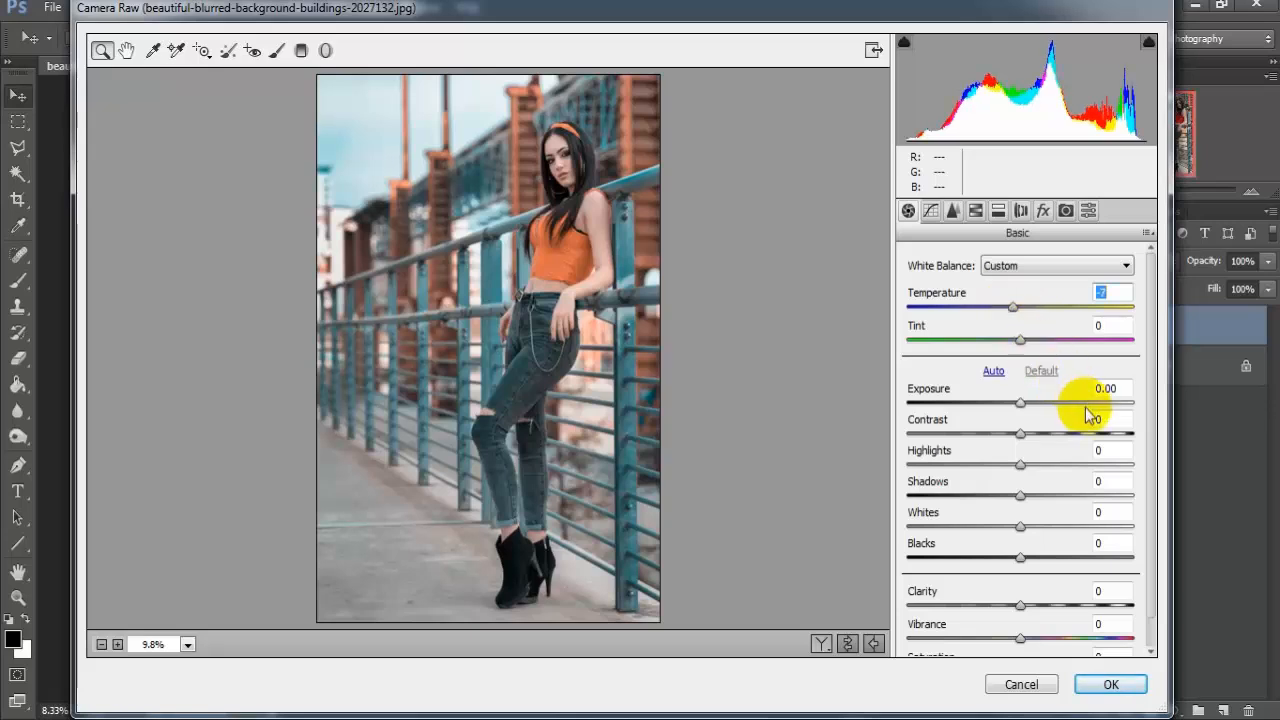
pyautogui.moveTo(1021, 433); pyautogui.dragTo(1115, 435)
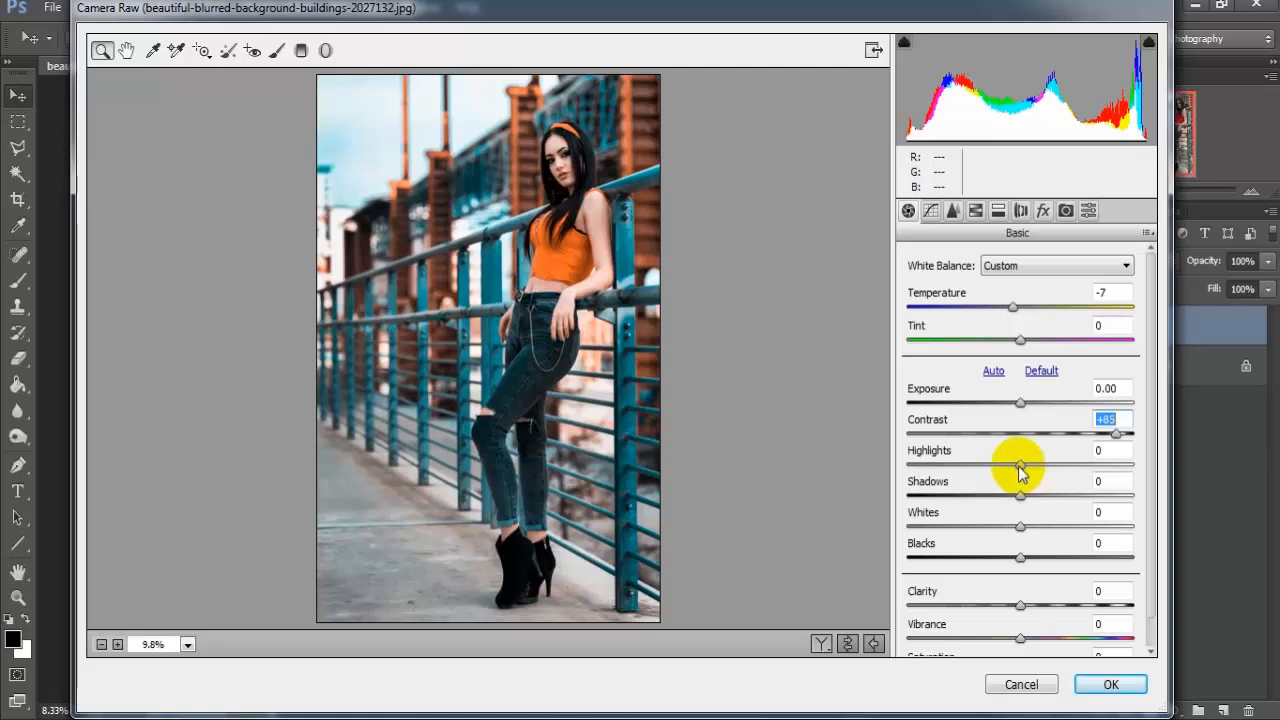
pyautogui.moveTo(1020, 466)
pyautogui.mouseDown()
pyautogui.moveTo(992, 466)
pyautogui.moveTo(1006, 466)
pyautogui.mouseUp()
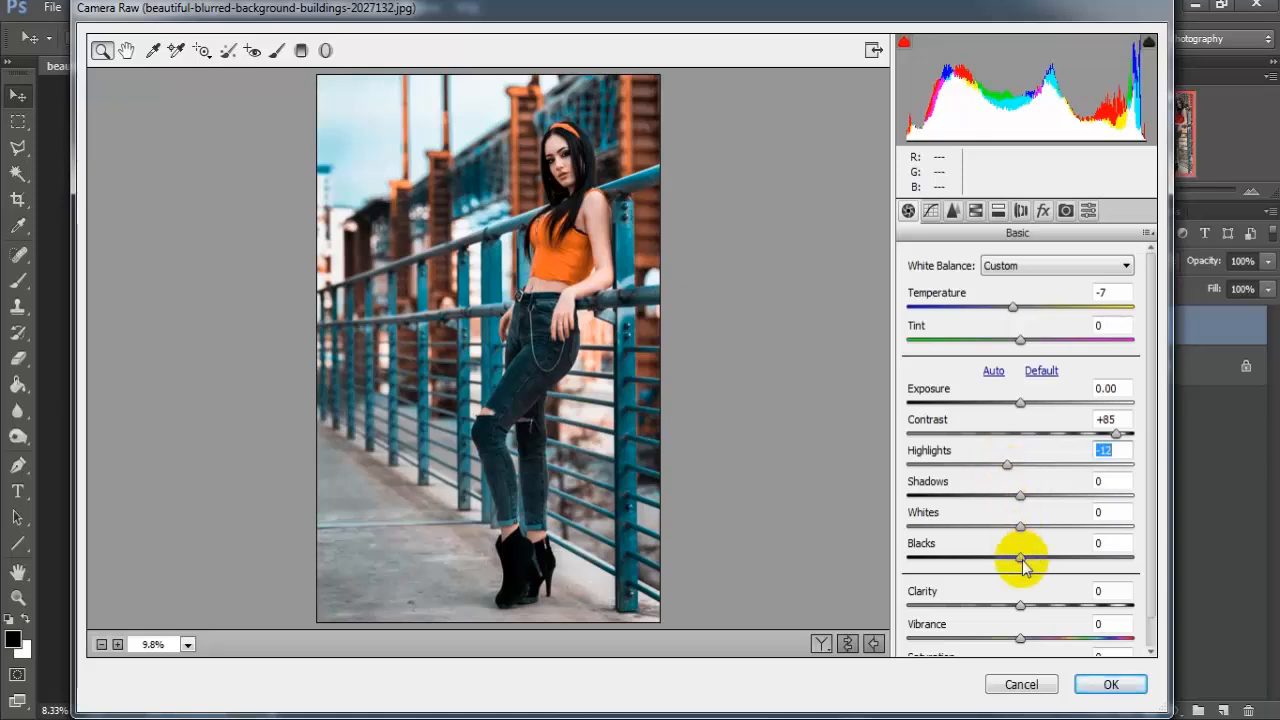
pyautogui.moveTo(1022, 565); pyautogui.dragTo(1008, 567)
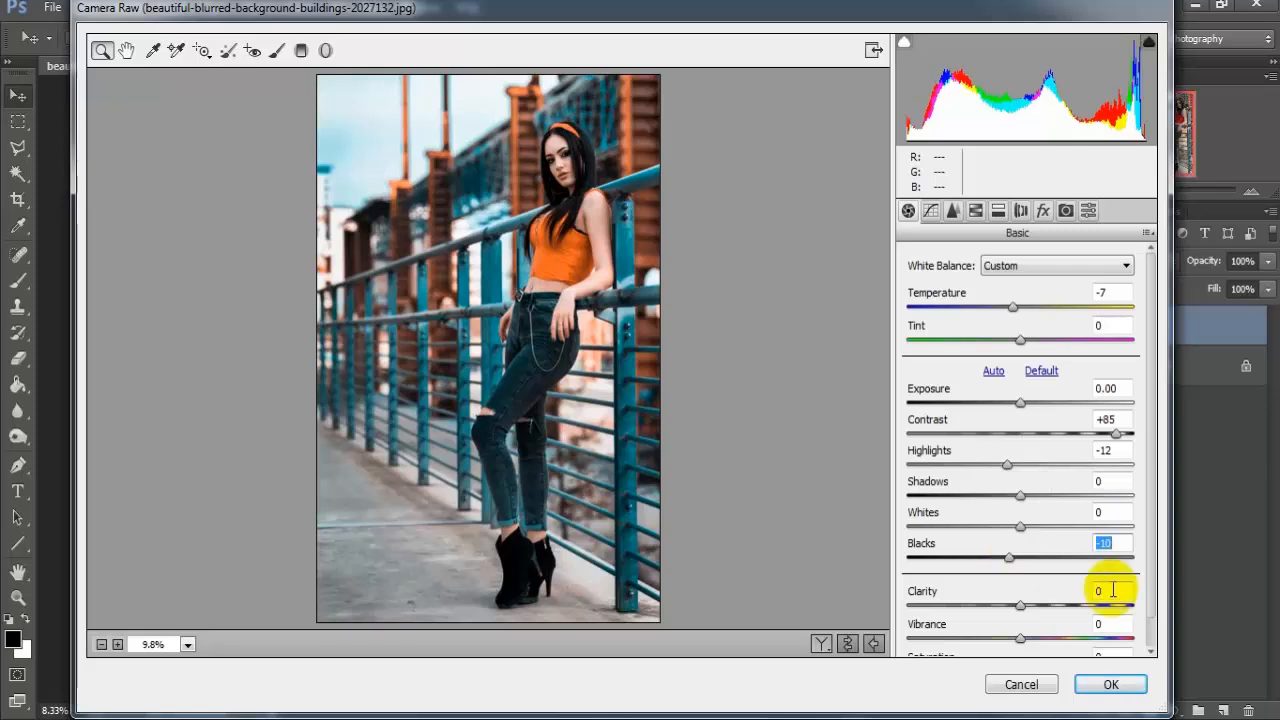
# Set vibrance to +30 and apply the Camera Raw adjustments to the layer
pyautogui.moveTo(1143, 577); pyautogui.dragTo(1150, 612)
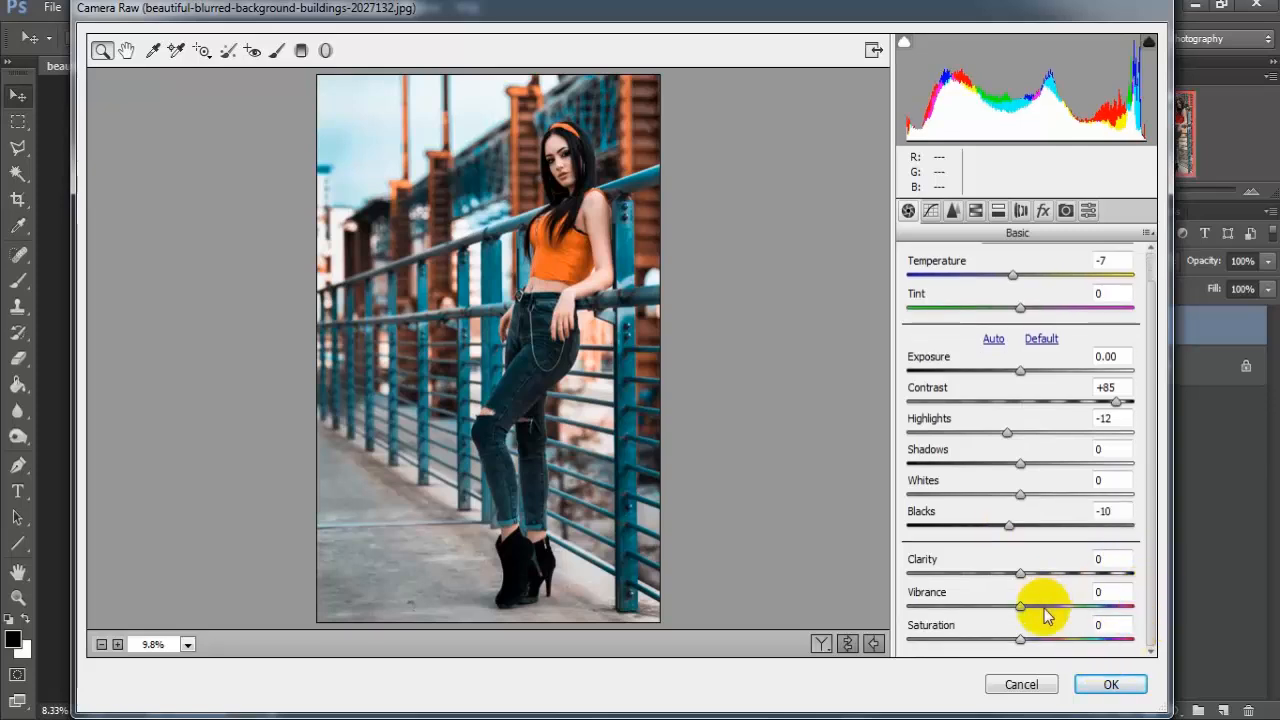
pyautogui.moveTo(1020, 607); pyautogui.dragTo(1053, 626)
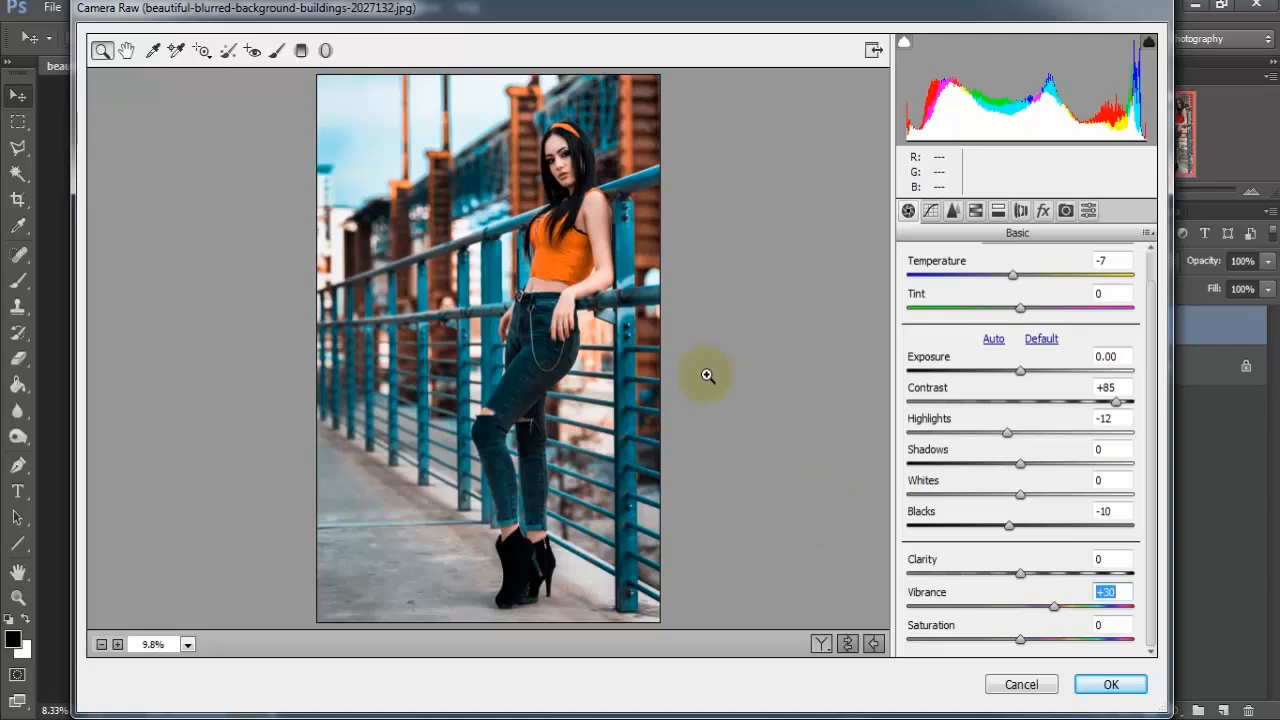
pyautogui.click(1100, 680)
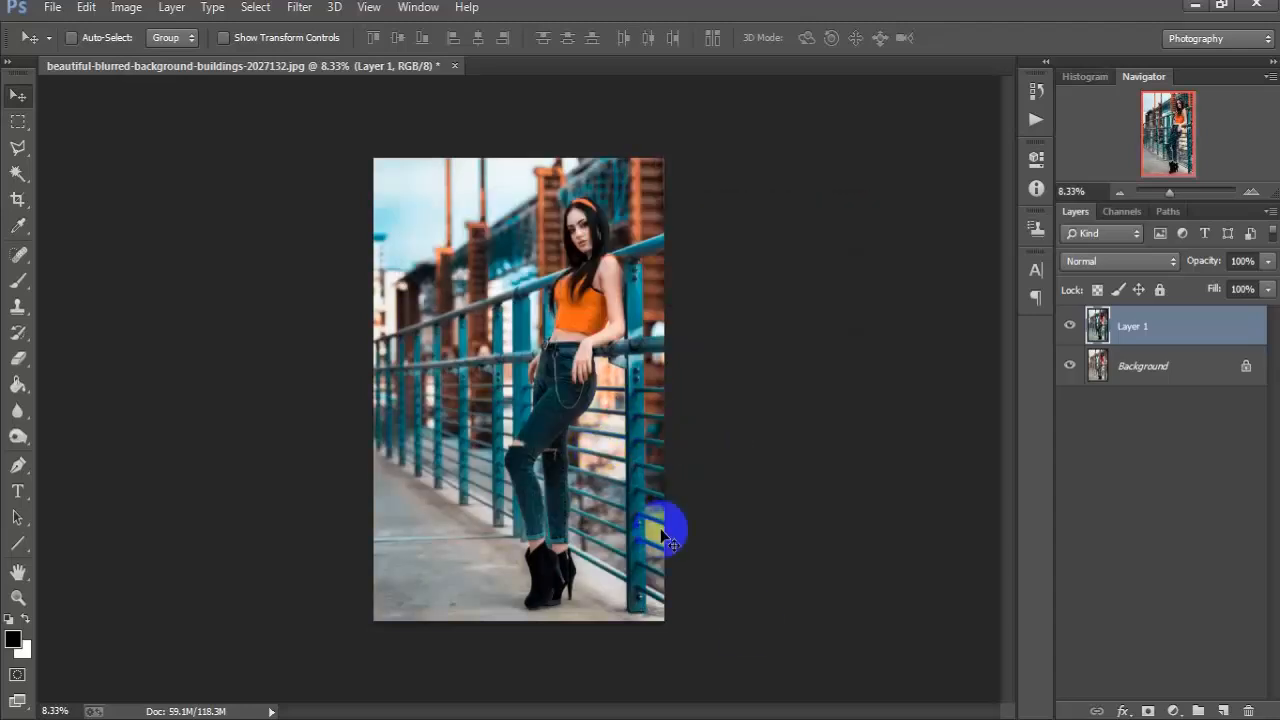
# Compare the graded railing portrait with its original by toggling the visibility of Layer 1
pyautogui.click(568, 418)
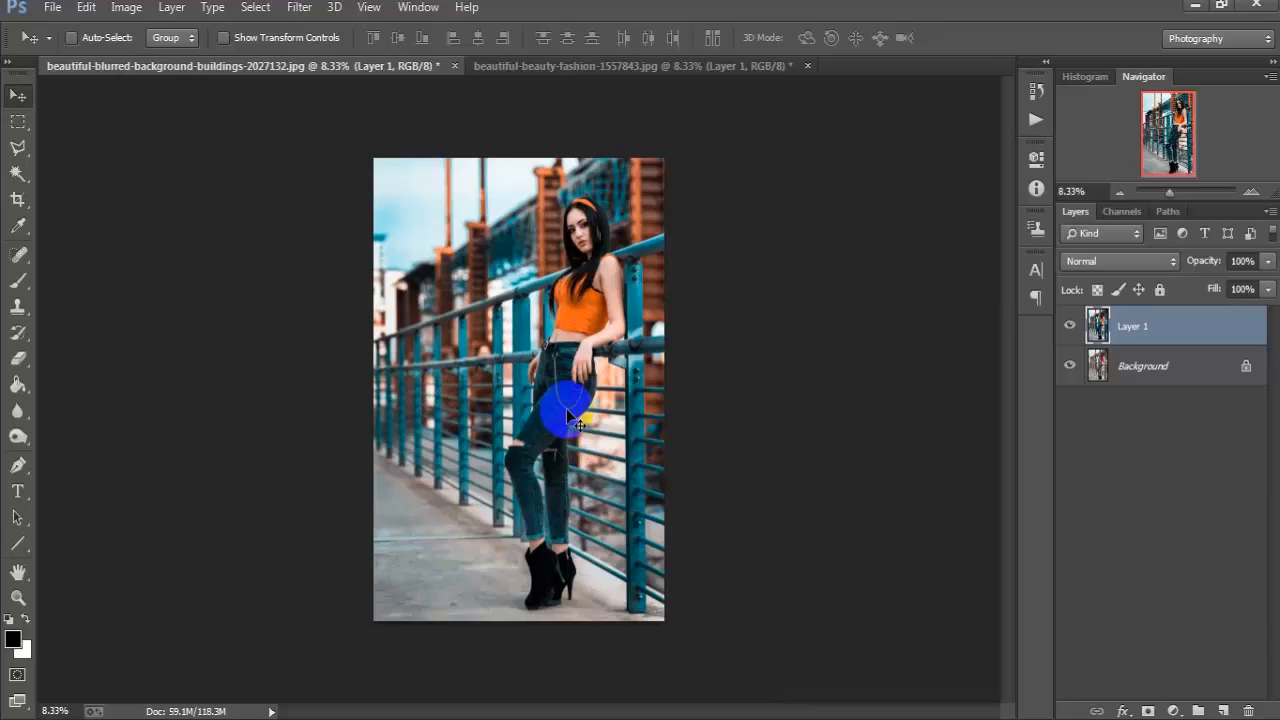
pyautogui.hotkey('ctrl', '+')
pyautogui.scroll(2, 568, 418)
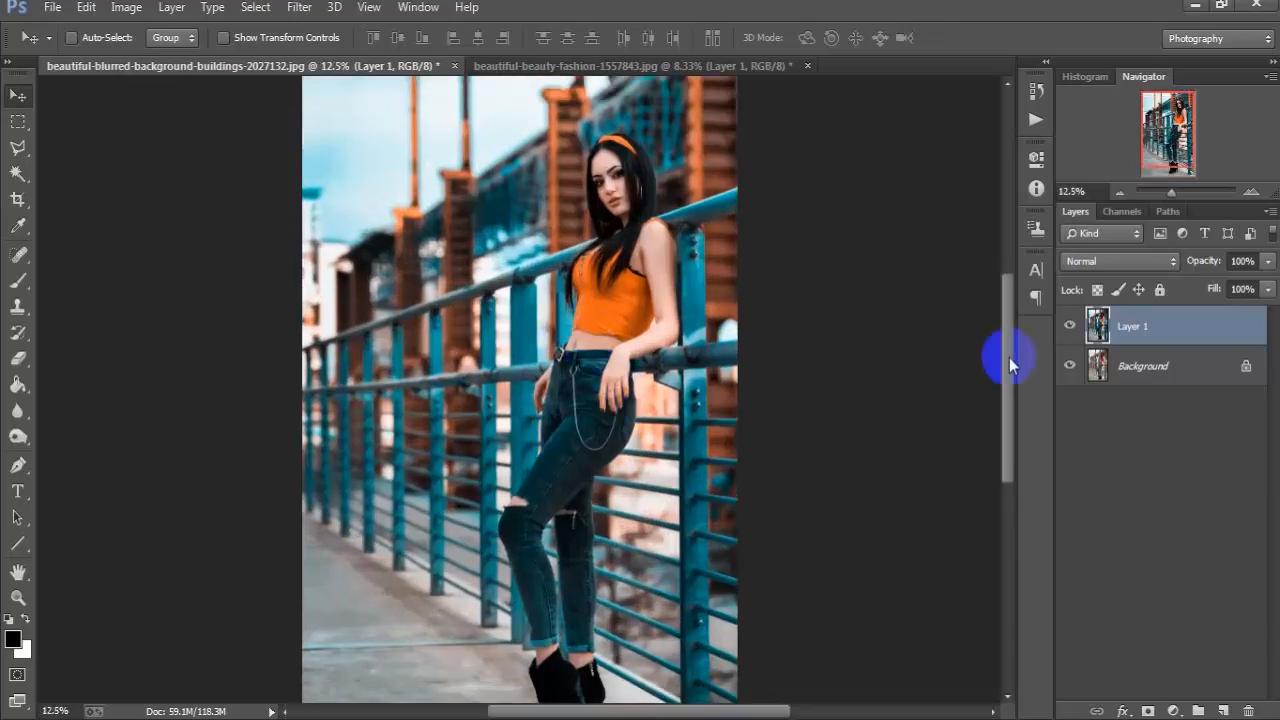
pyautogui.click(1071, 327)
pyautogui.click(1071, 327)
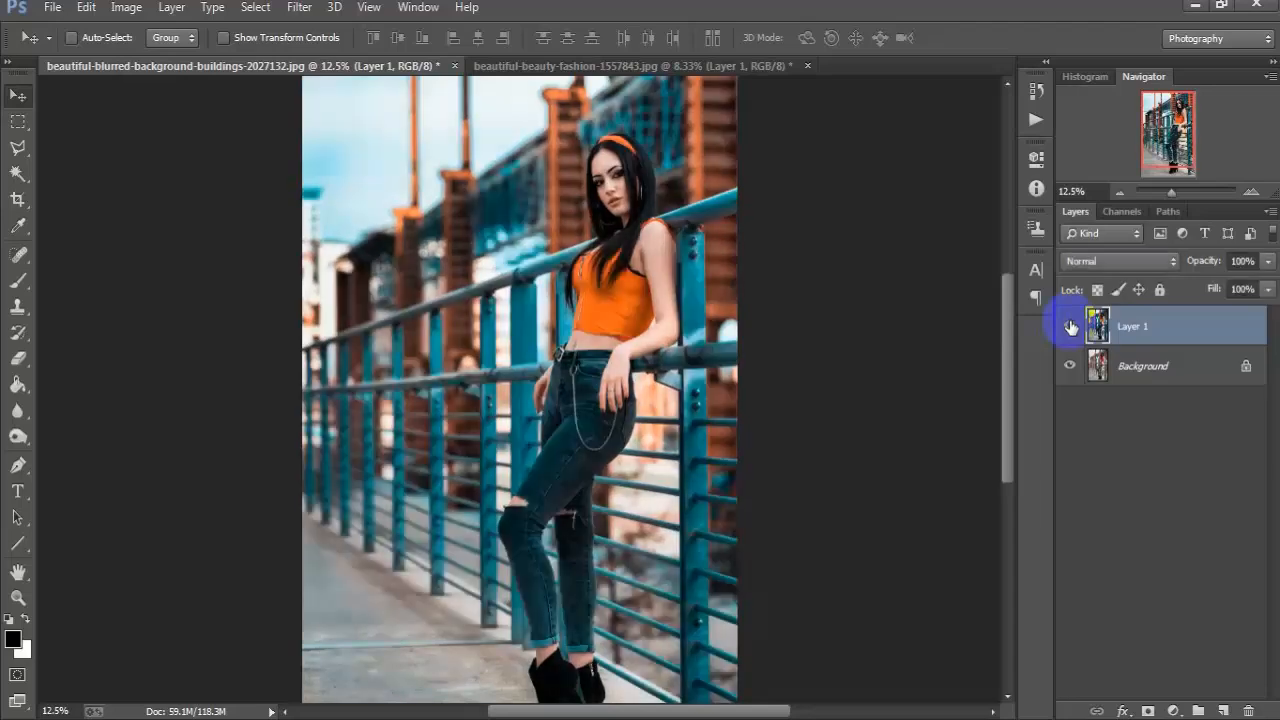
pyautogui.click(1071, 327)
pyautogui.click(1071, 327)
# Switch to beautiful-beauty-fashion-1557843.jpg and compare its graded layer with the original photo
pyautogui.click(634, 66)
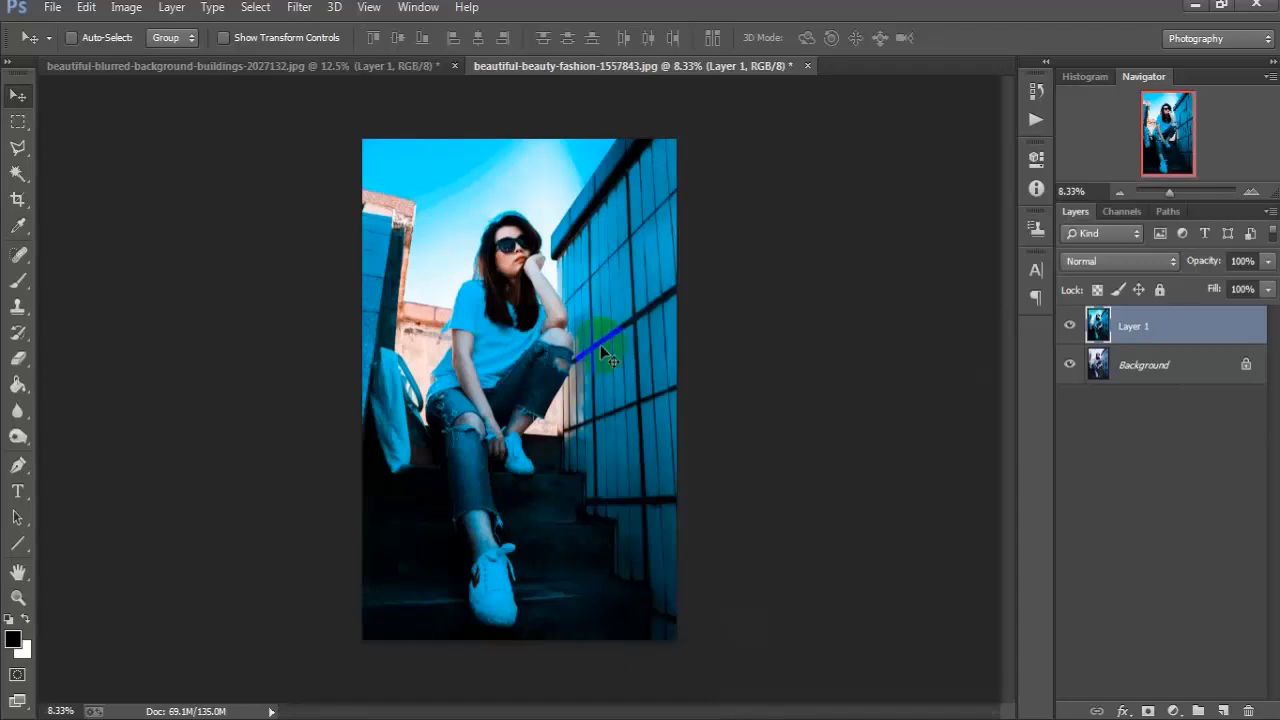
pyautogui.hotkey('ctrl', '+')
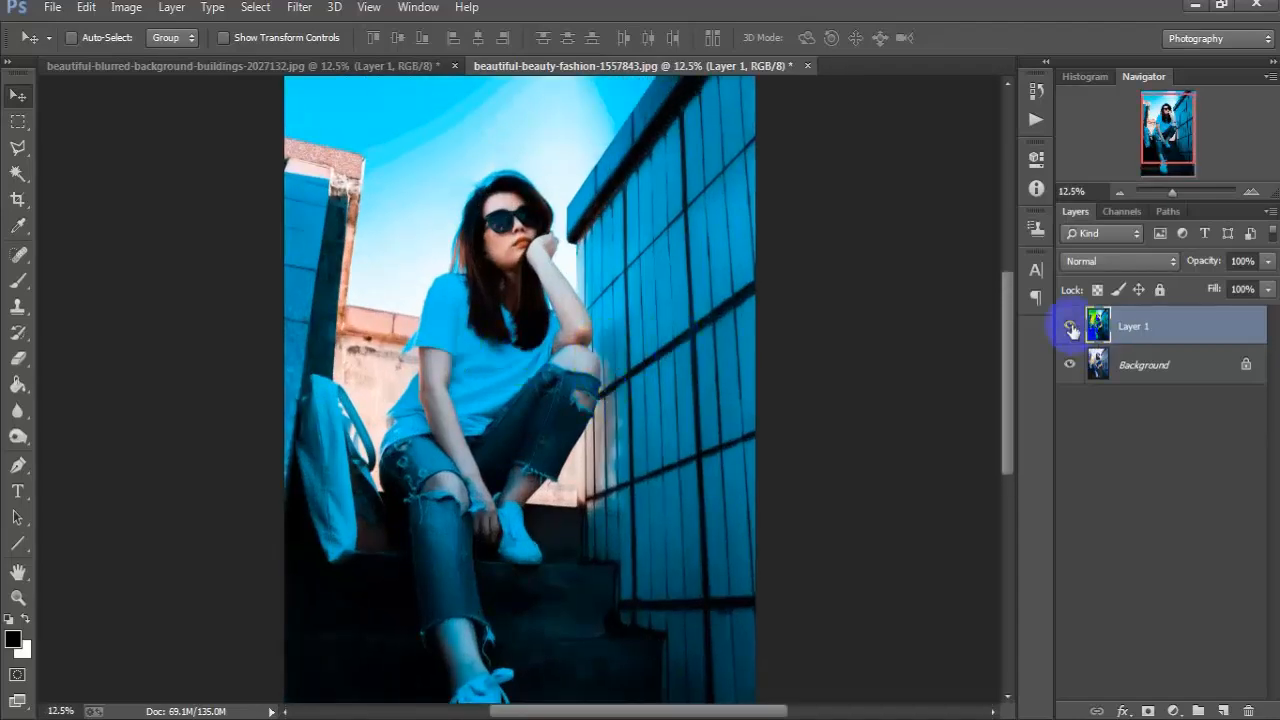
pyautogui.click(1070, 327)
pyautogui.click(1071, 328)
pyautogui.click(1071, 328)
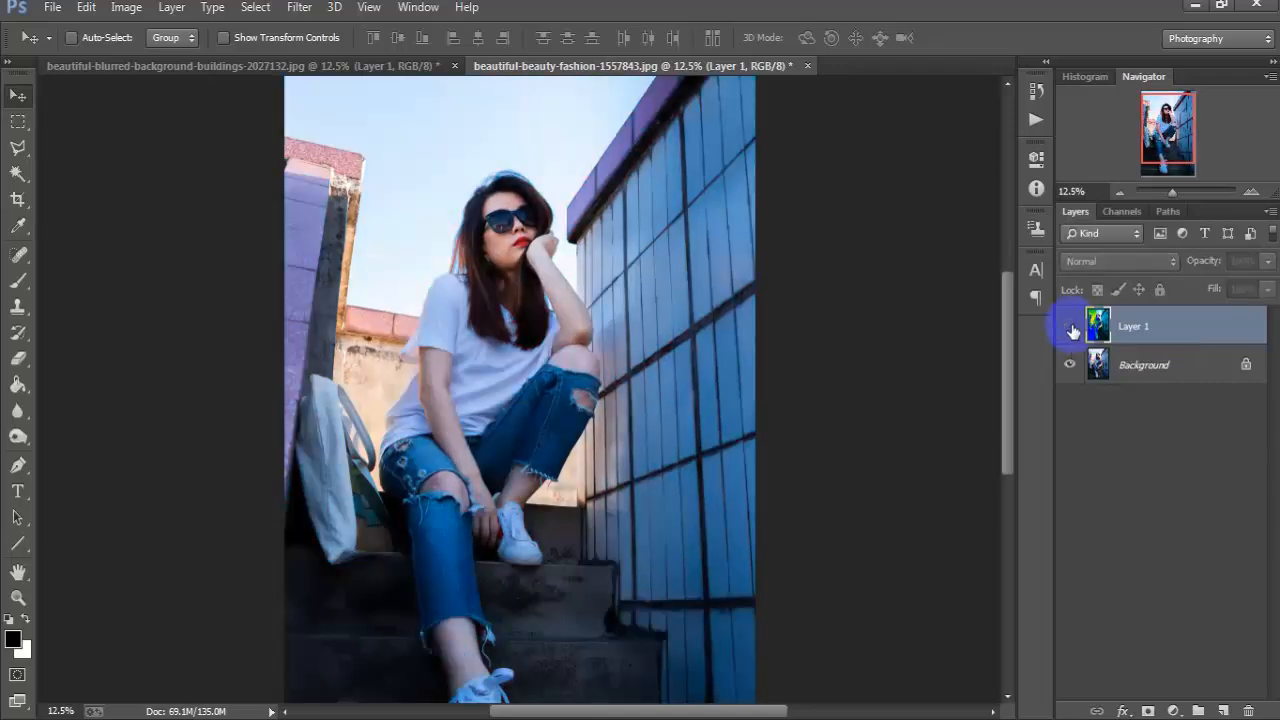
pyautogui.click(1071, 328)
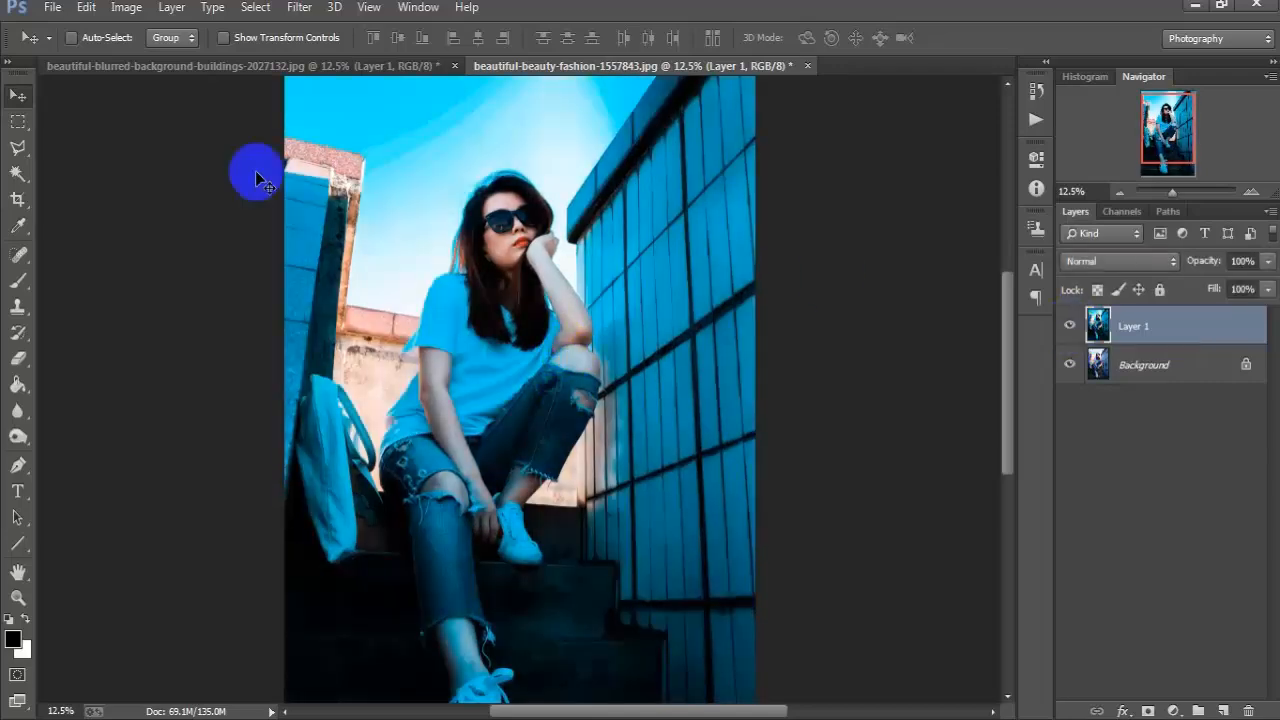
# Return to the beautiful-blurred-background-buildings-2027132.jpg document and check its before and after versions once more
pyautogui.click(226, 68)
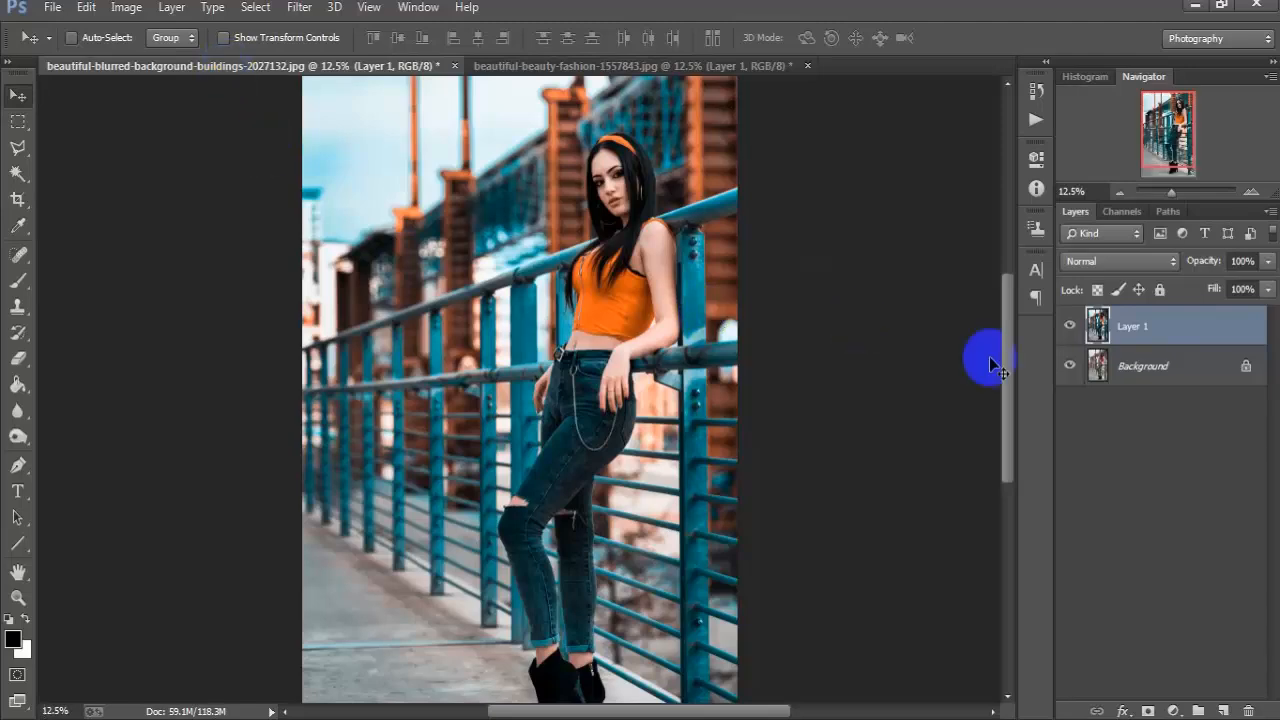
pyautogui.click(1071, 328)
pyautogui.click(1071, 328)
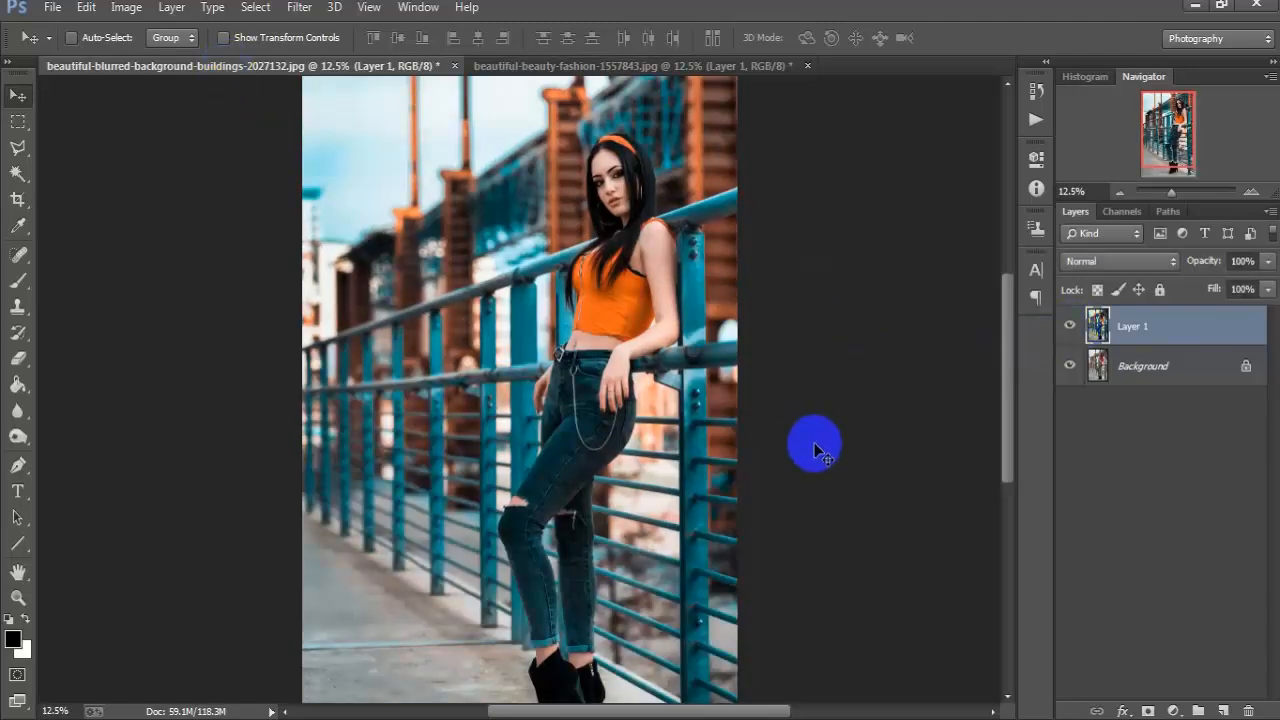